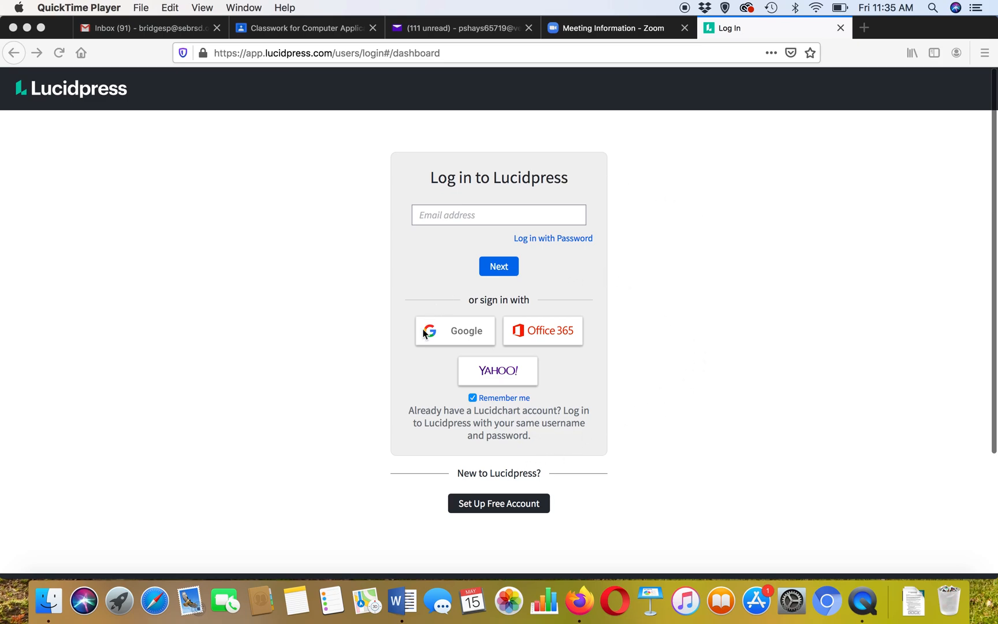
# - Sign in to Lucidpress with a Google account, glance at My Documents, and return to the home dashboard
pyautogui.click(459, 334)
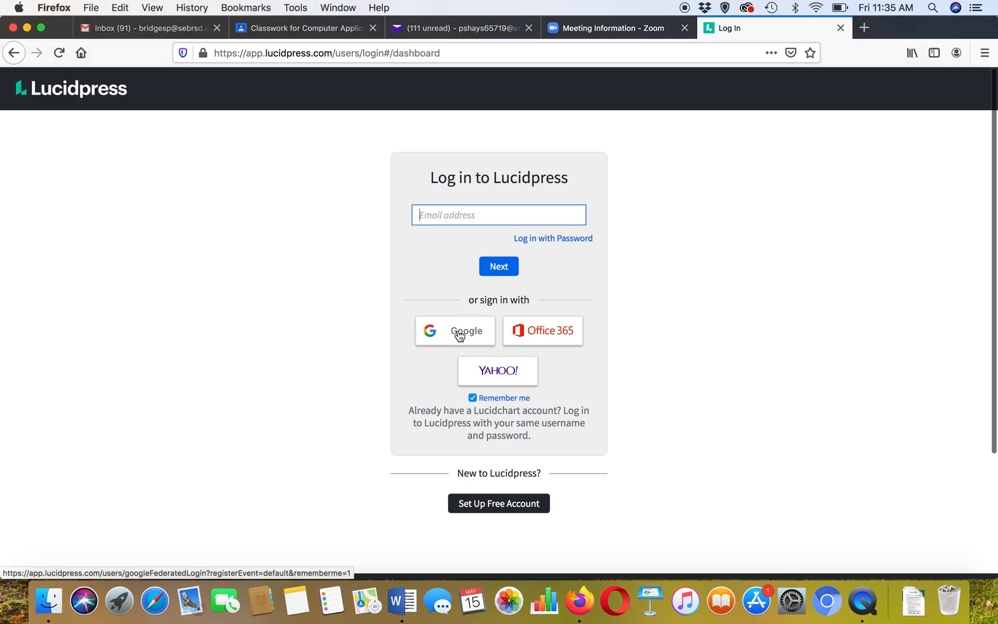
pyautogui.click(459, 333)
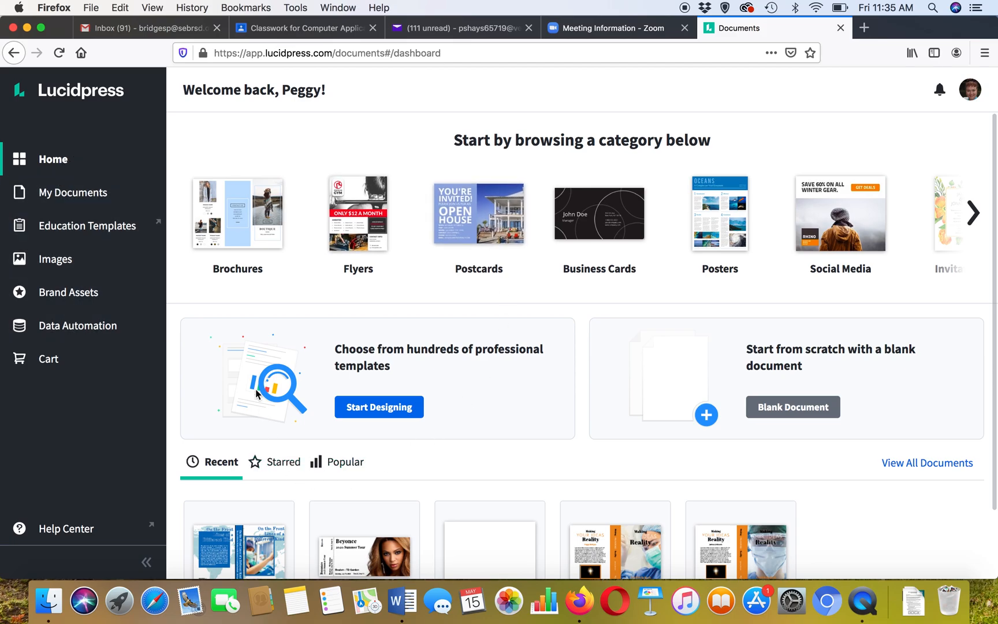
pyautogui.click(94, 196)
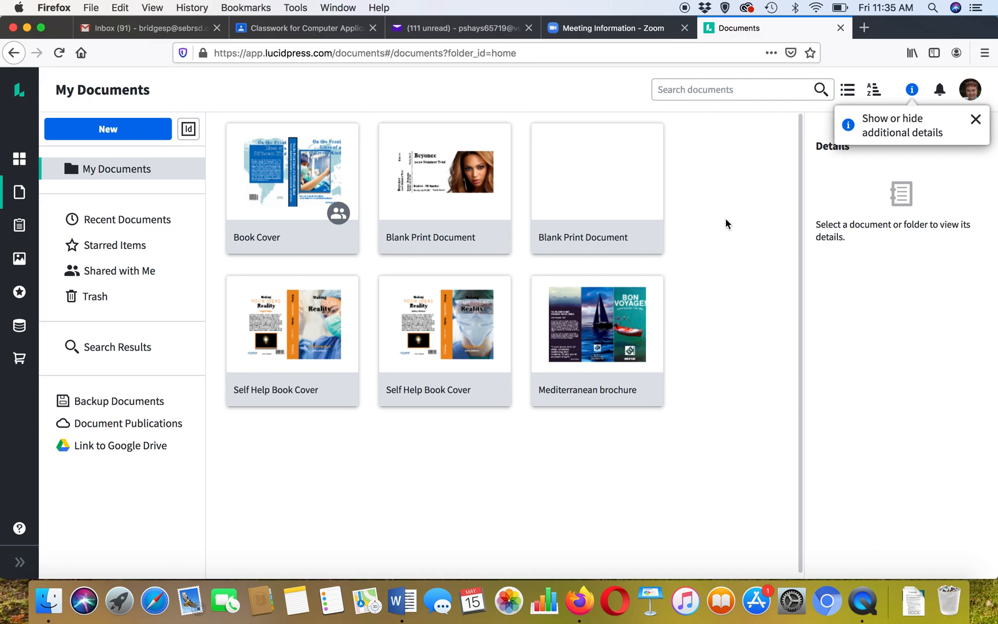
pyautogui.moveTo(341, 237)
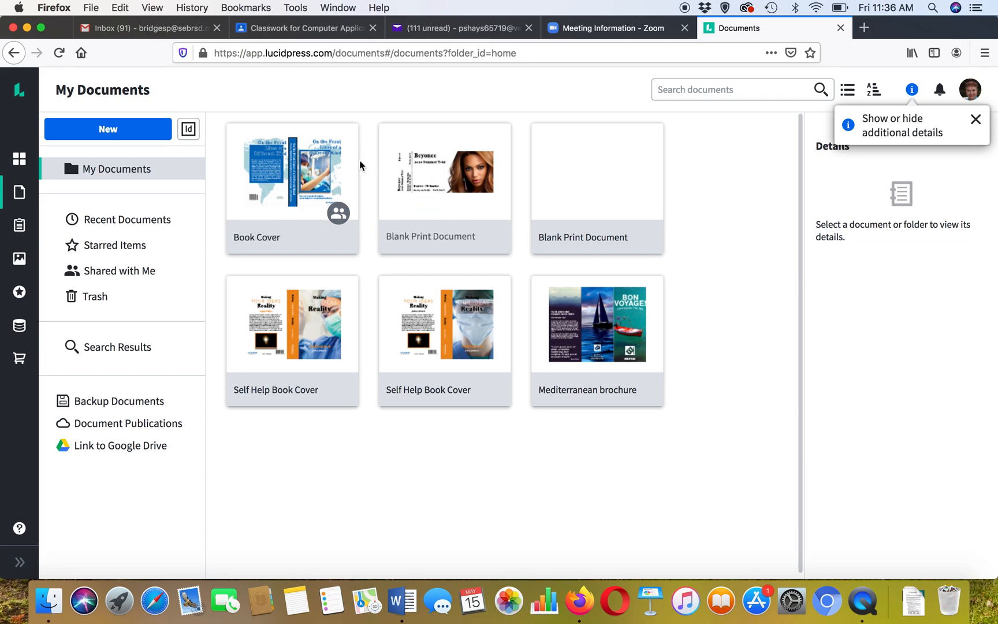
pyautogui.click(19, 162)
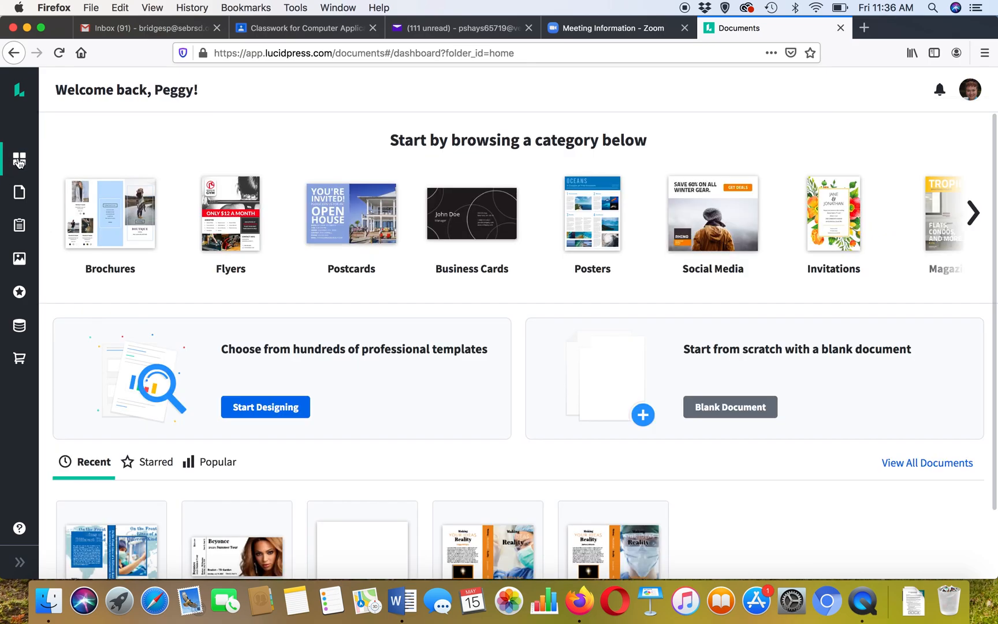
pyautogui.moveTo(19, 162)
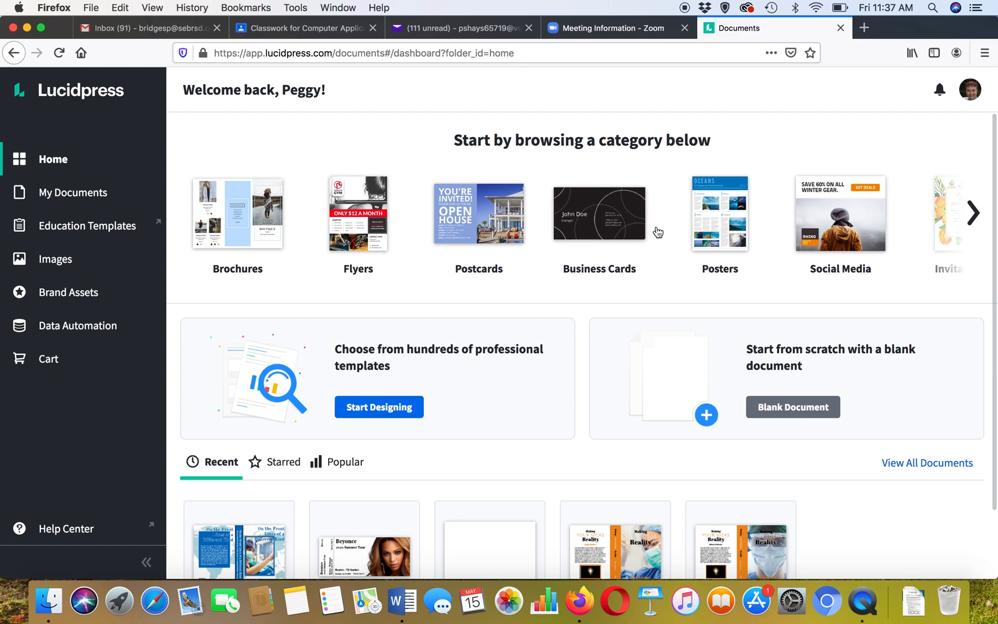
# - Open the template gallery and search it for book cover
pyautogui.click(383, 410)
pyautogui.click(384, 411)
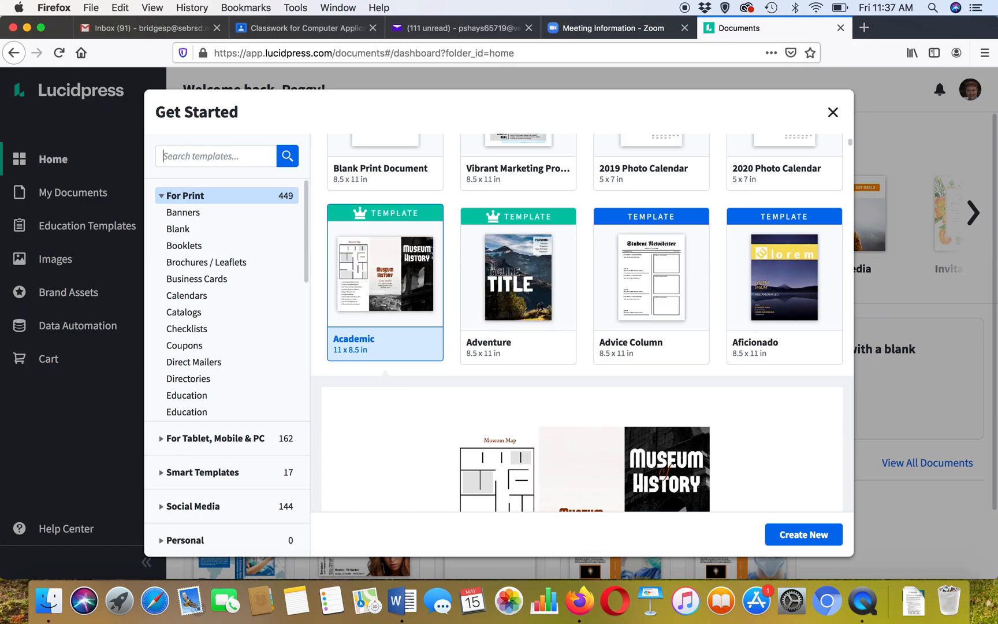
pyautogui.write('b')
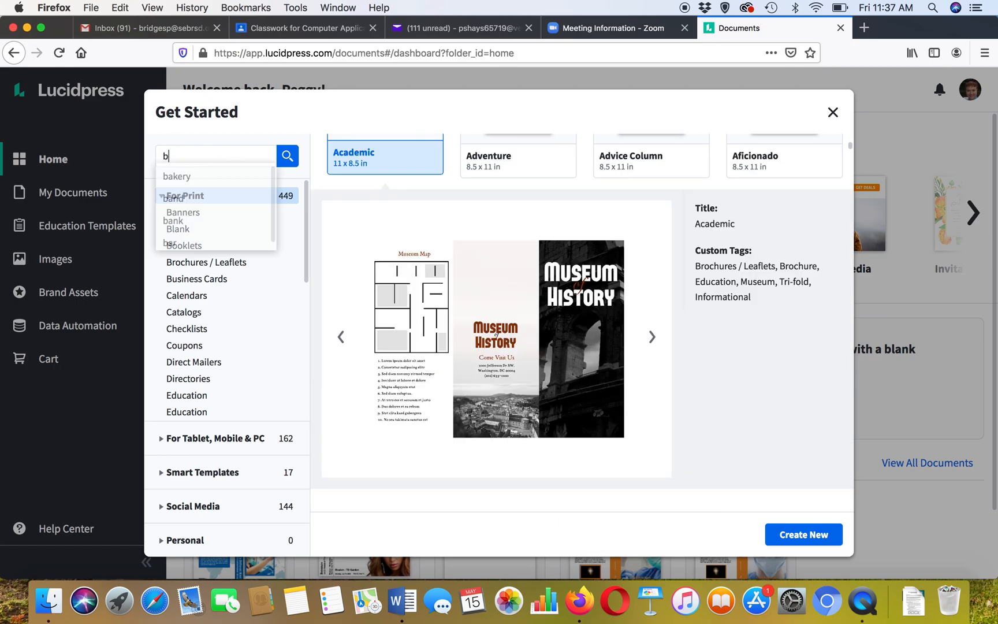
pyautogui.write('ook cover')
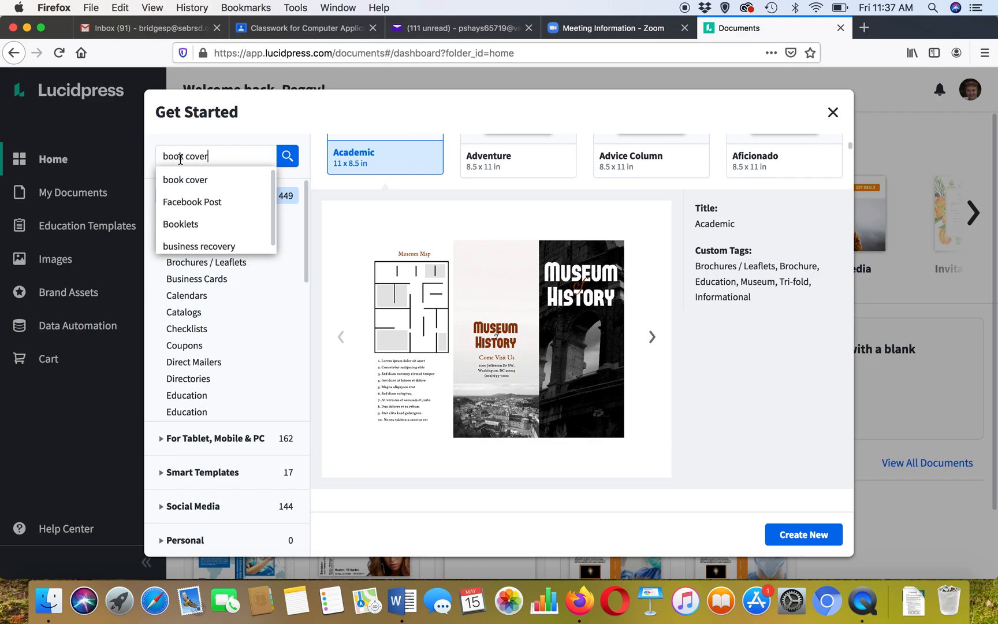
pyautogui.click(287, 157)
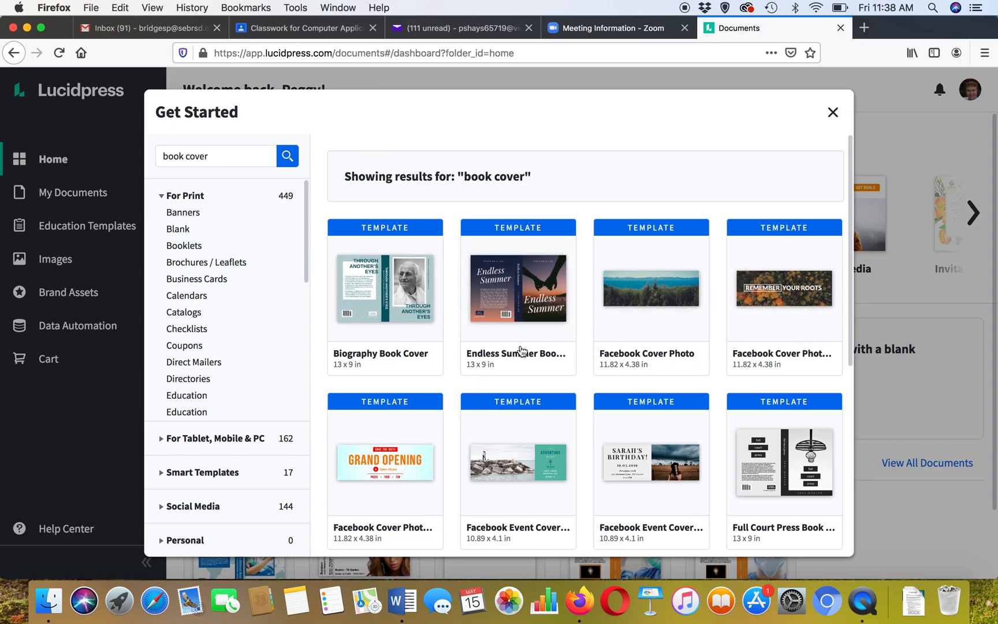
# - Create a new document from the Biography Book Cover template
pyautogui.scroll(-2, 523, 350)
pyautogui.scroll(-3, 522, 350)
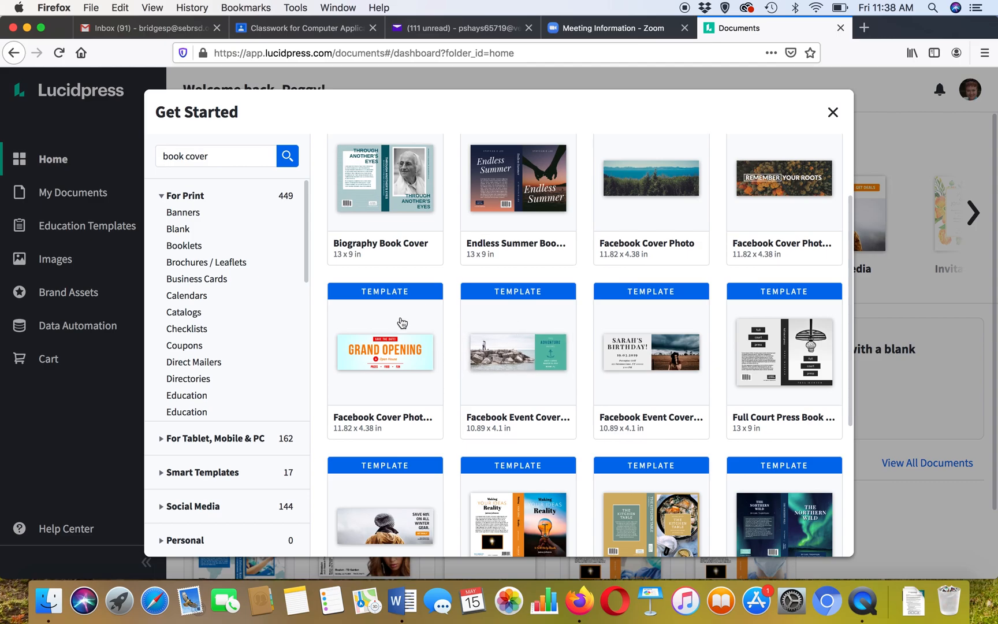
pyautogui.scroll(-5, 601, 407)
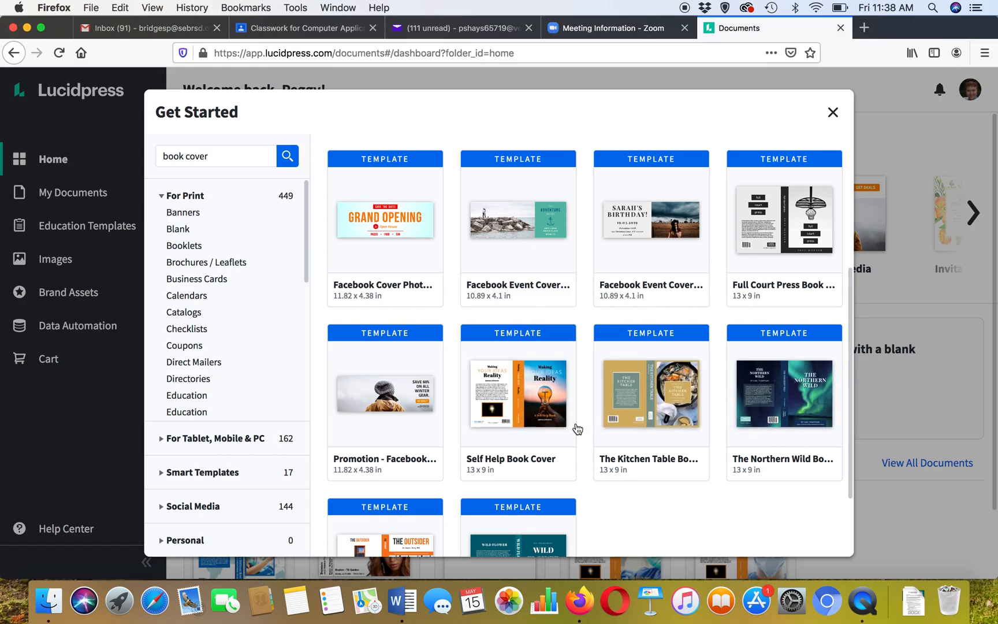
pyautogui.scroll(-4, 574, 429)
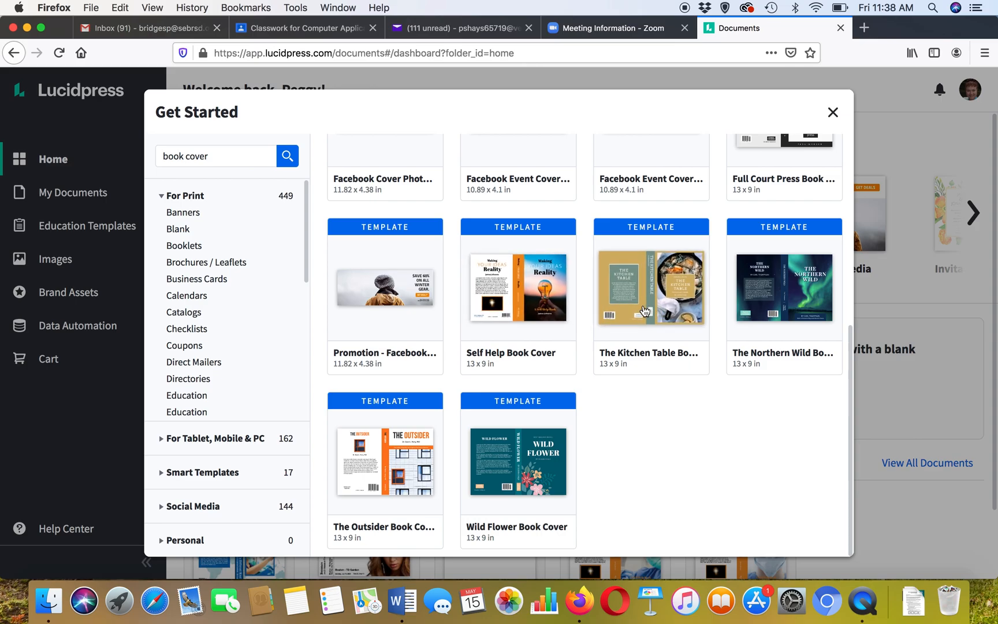
pyautogui.scroll(8, 403, 315)
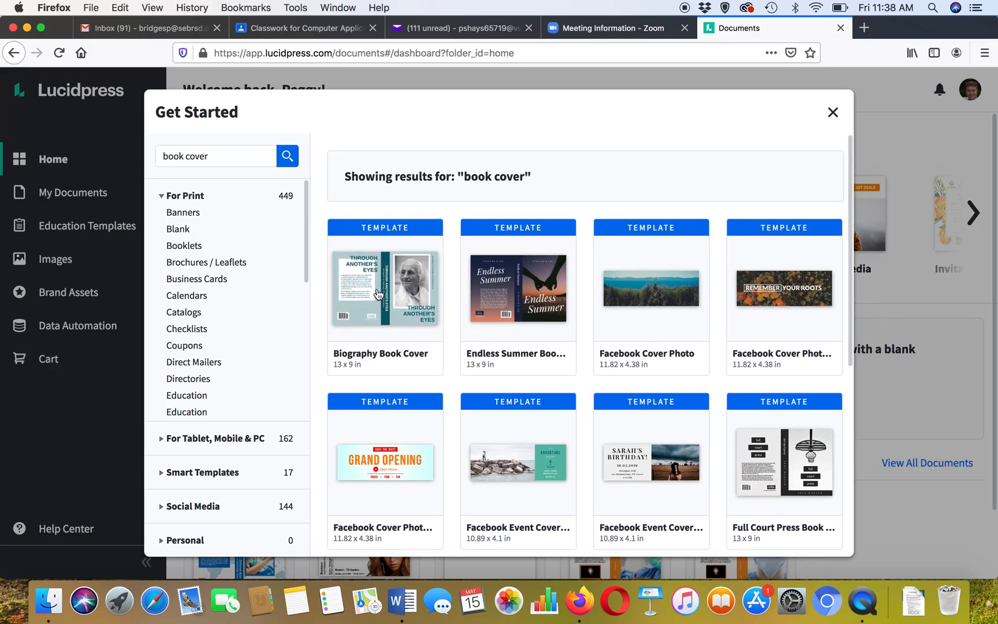
pyautogui.click(378, 293)
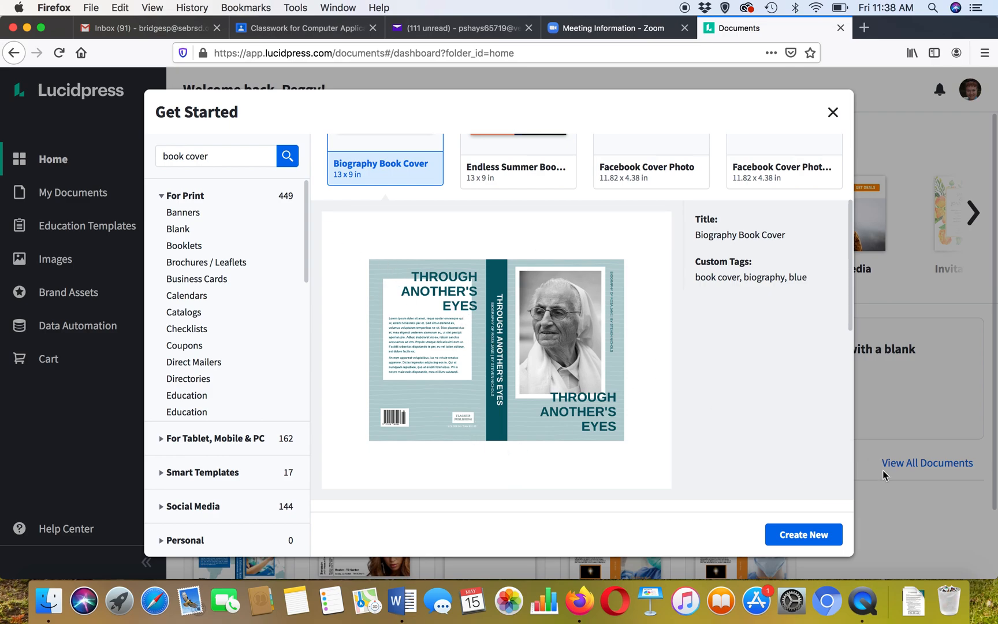
pyautogui.click(801, 534)
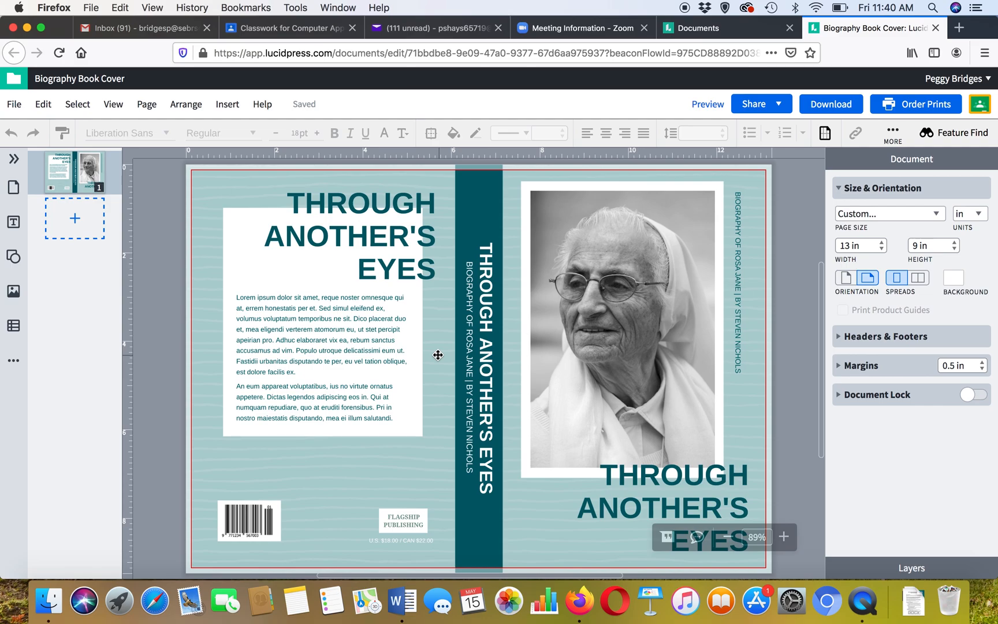
# - Delete all the body text in the back cover's white text box
pyautogui.click(347, 346)
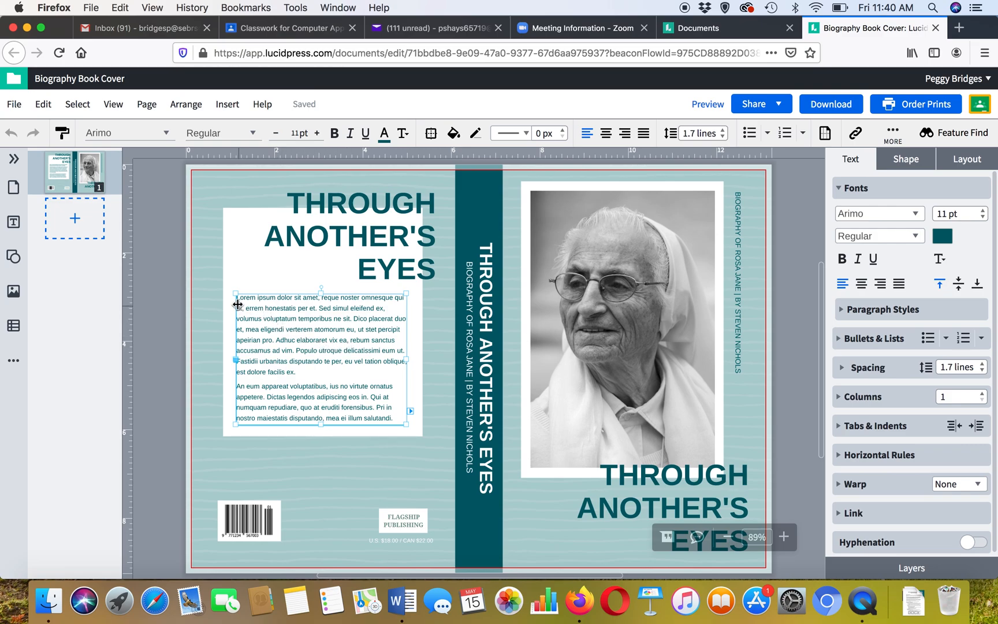
pyautogui.click(303, 340)
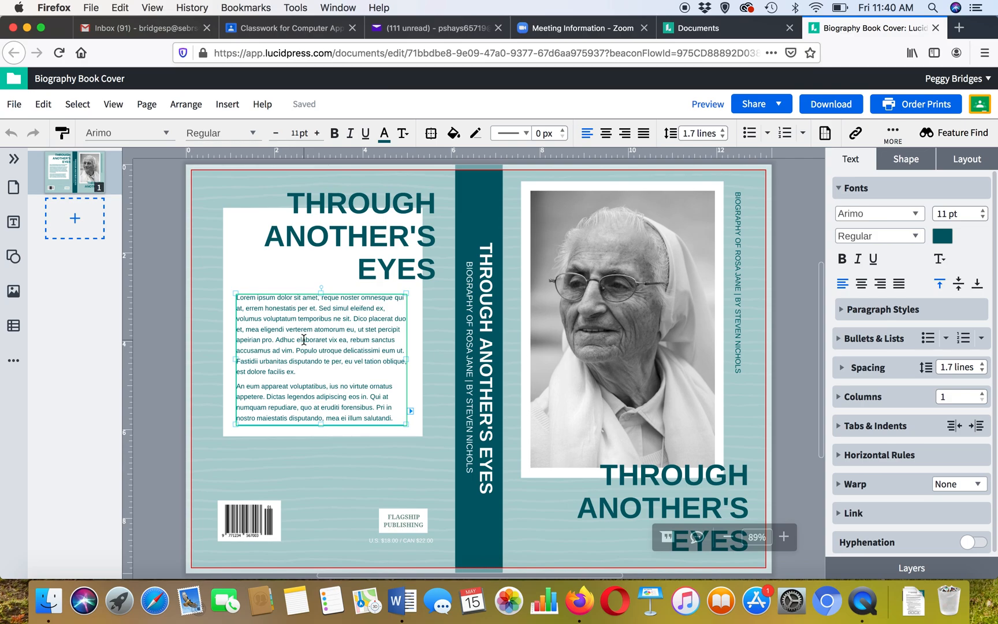
pyautogui.press('super+a')
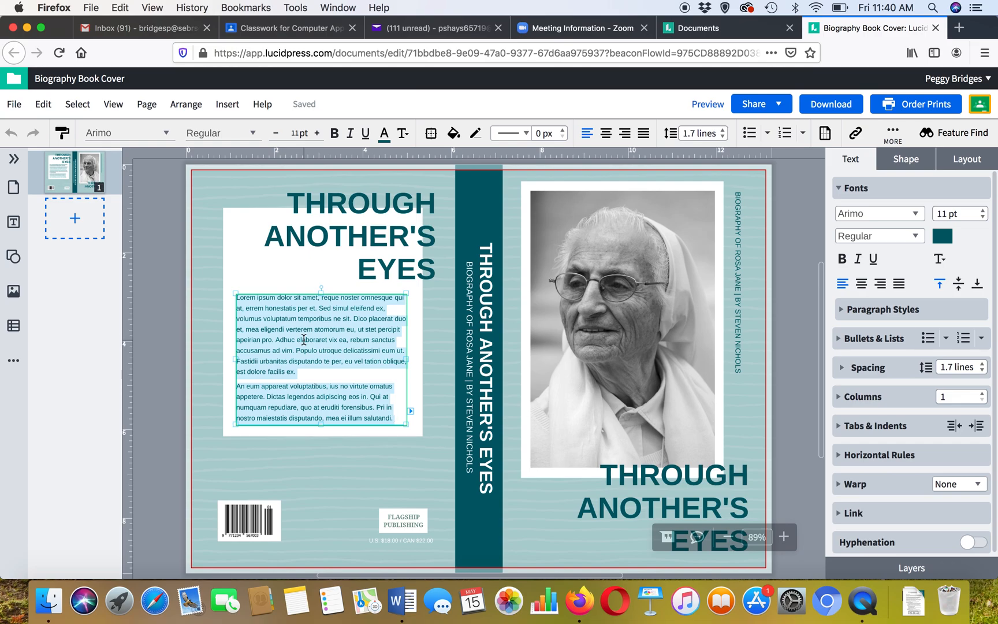
pyautogui.press('BackSpace')
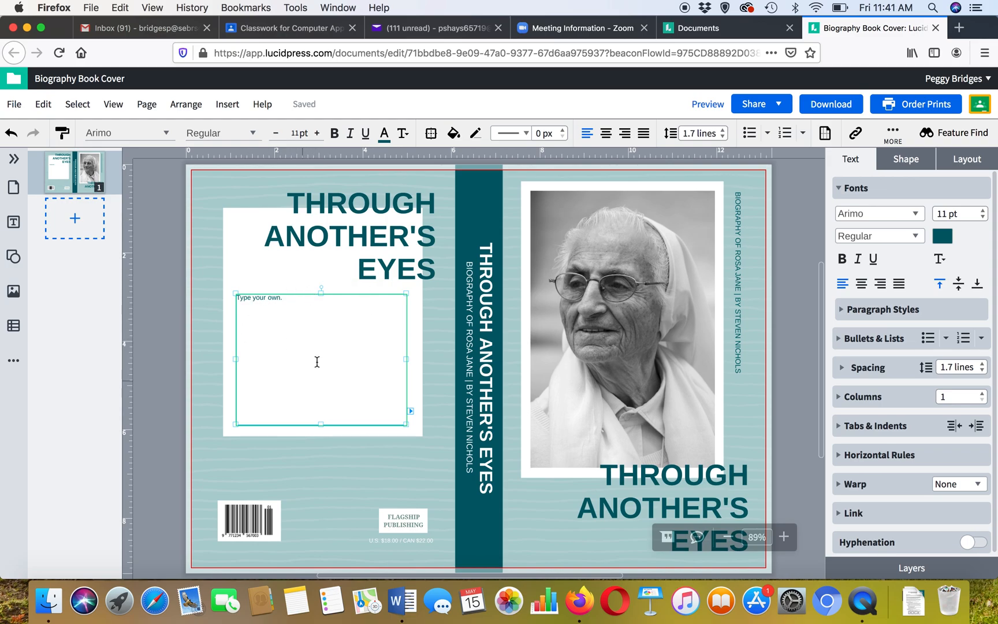
# - Select the back cover placeholder text and set its font size to 14 pt
pyautogui.write('.')
pyautogui.moveTo(286, 298); pyautogui.dragTo(233, 295)
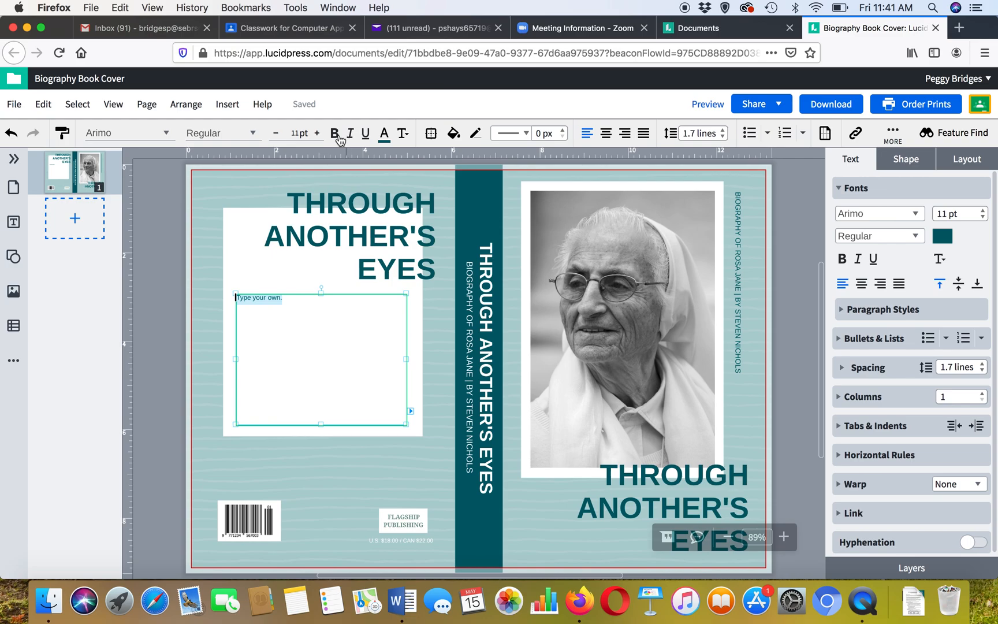
pyautogui.click(168, 135)
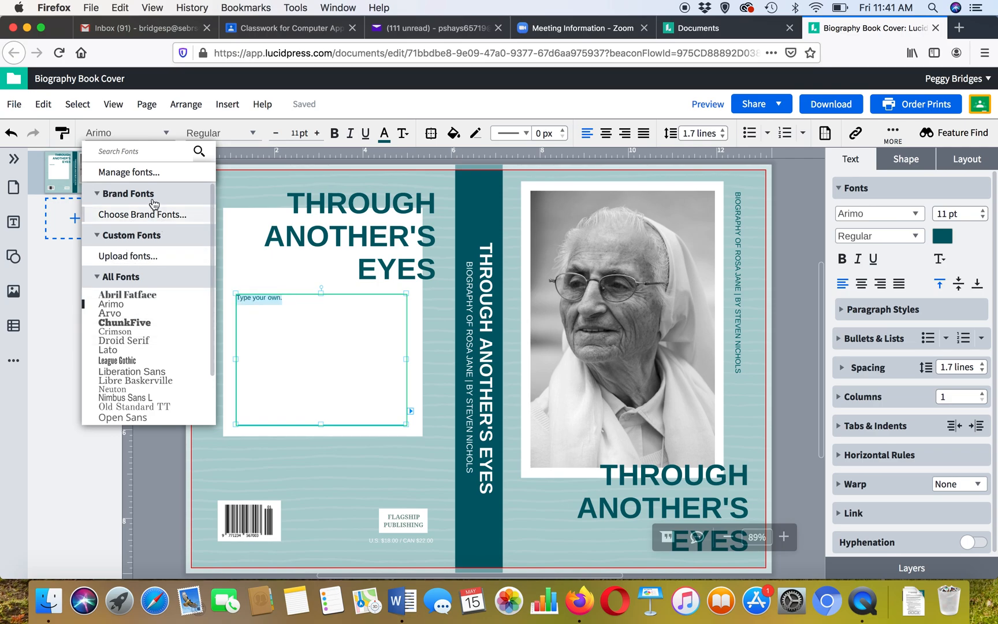
pyautogui.click(253, 137)
pyautogui.click(253, 137)
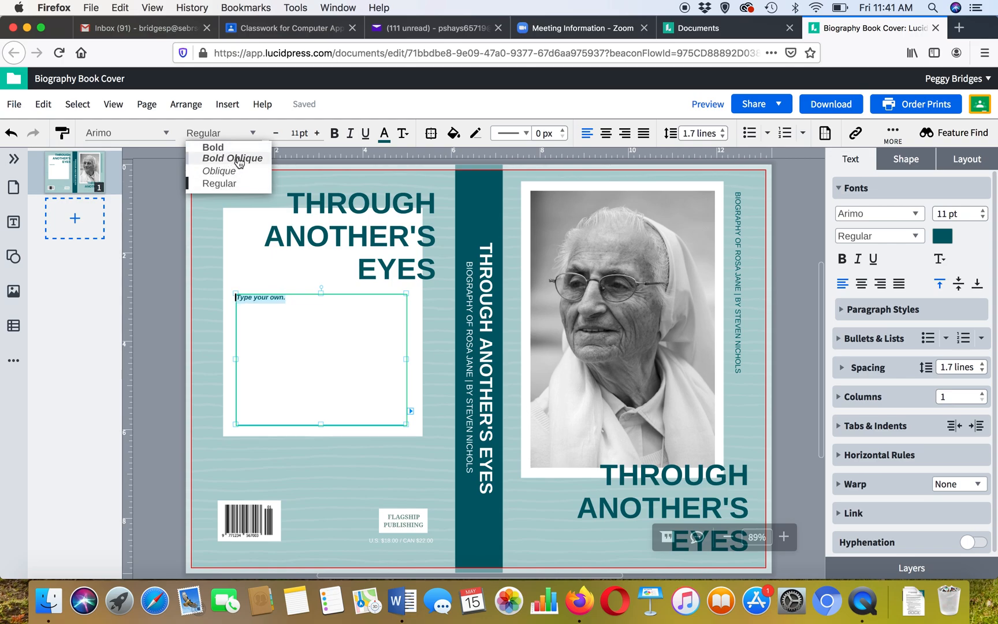
pyautogui.click(316, 134)
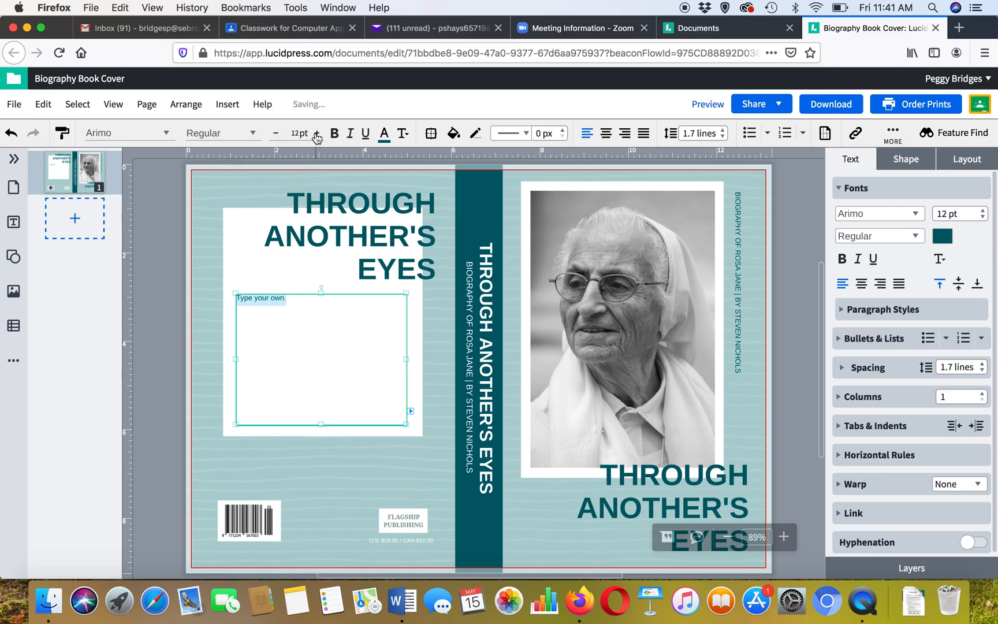
pyautogui.click(276, 133)
pyautogui.click(297, 134)
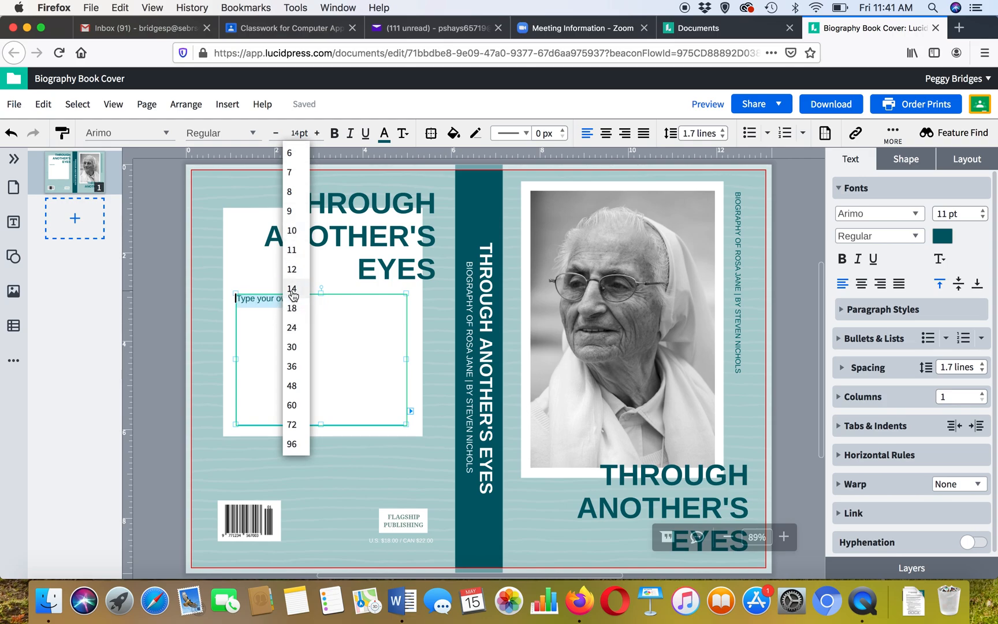
pyautogui.click(292, 289)
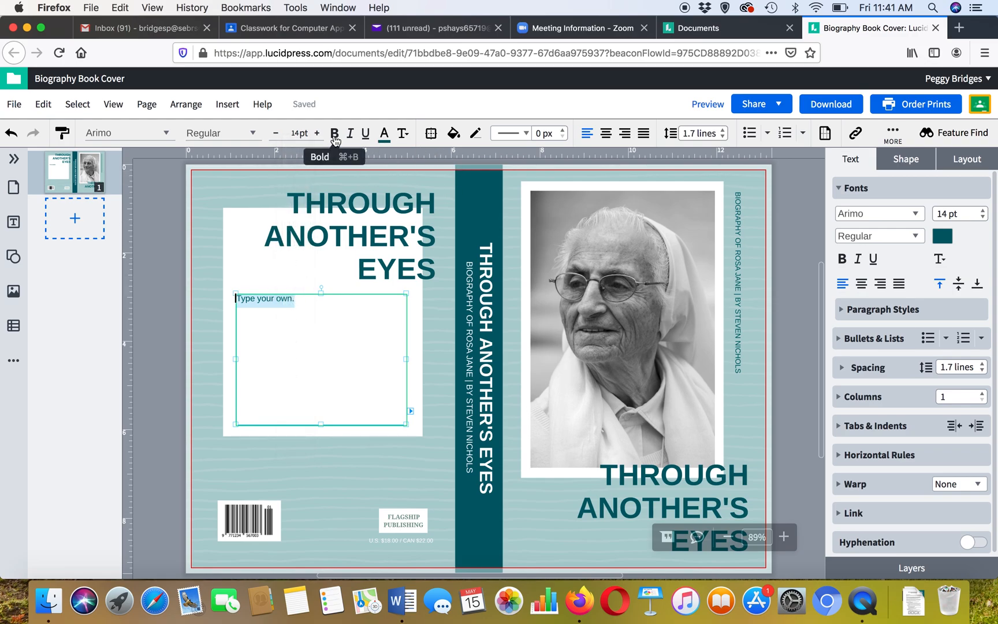
# - Change the back cover placeholder text colour to black, keeping it left-aligned
pyautogui.click(383, 134)
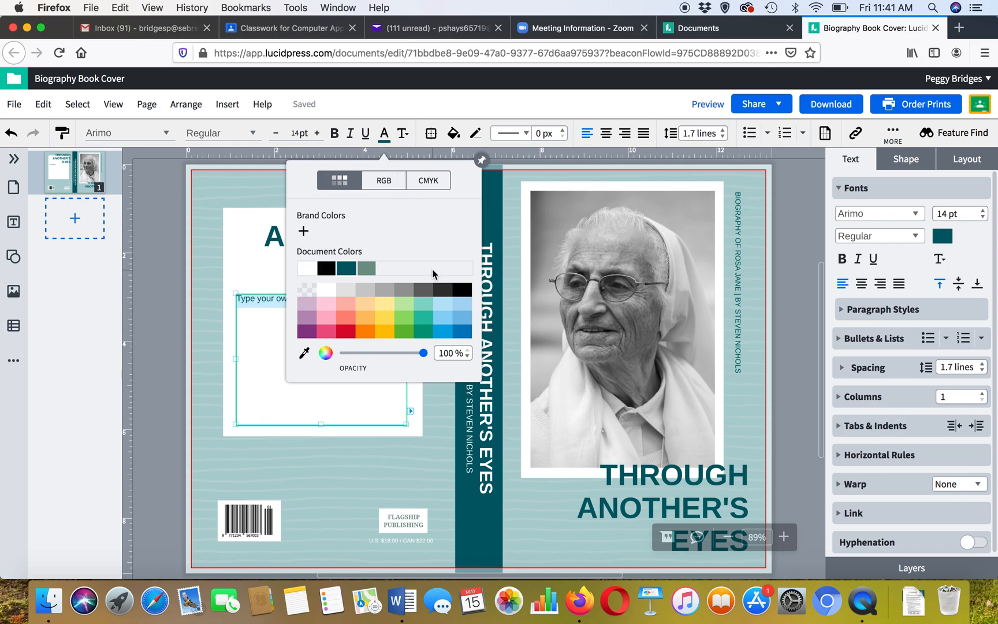
pyautogui.click(461, 289)
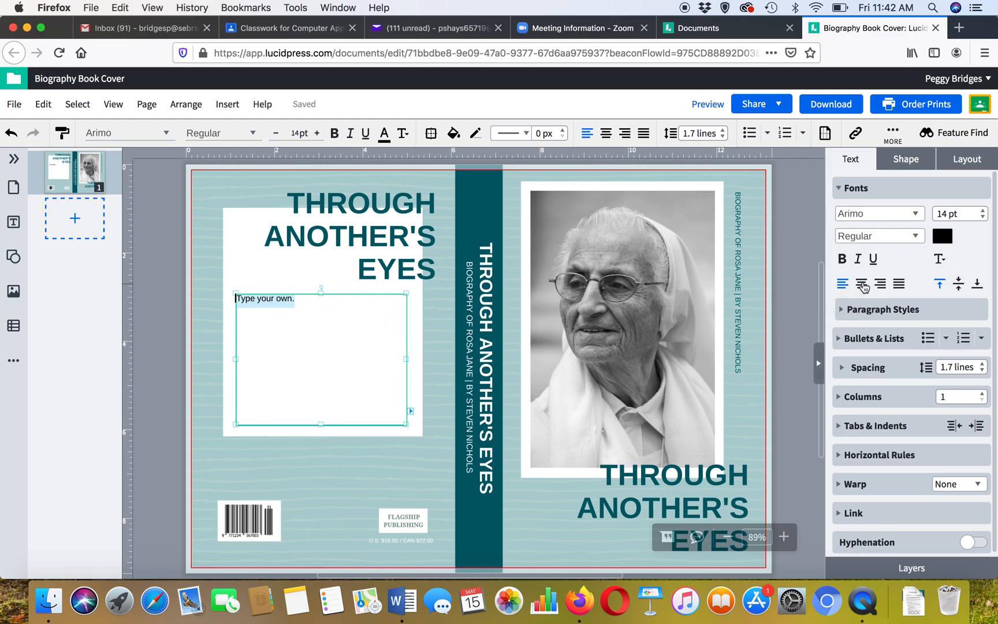
pyautogui.click(861, 283)
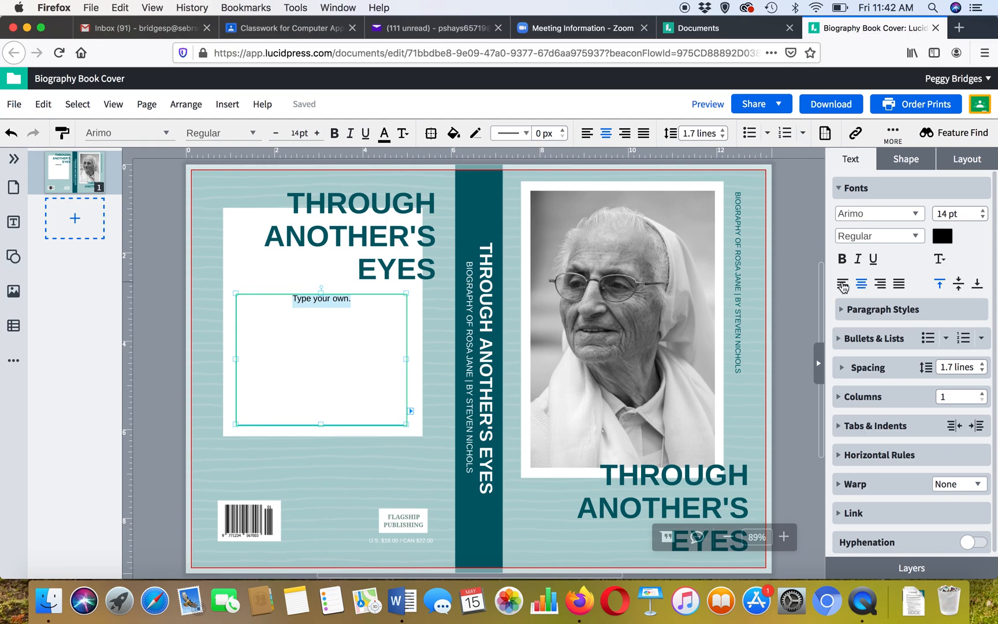
pyautogui.click(842, 284)
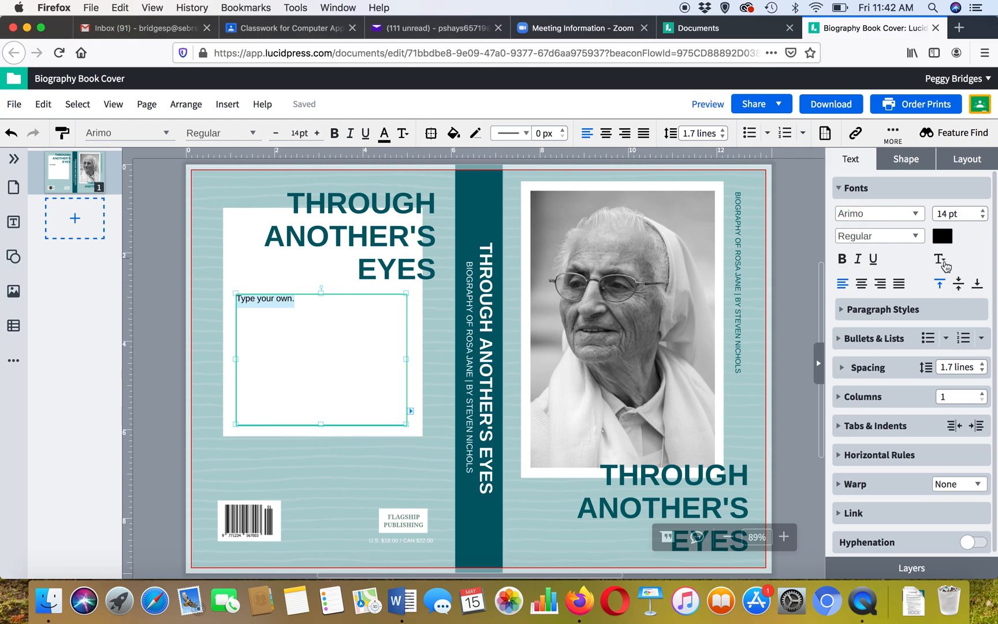
pyautogui.click(938, 261)
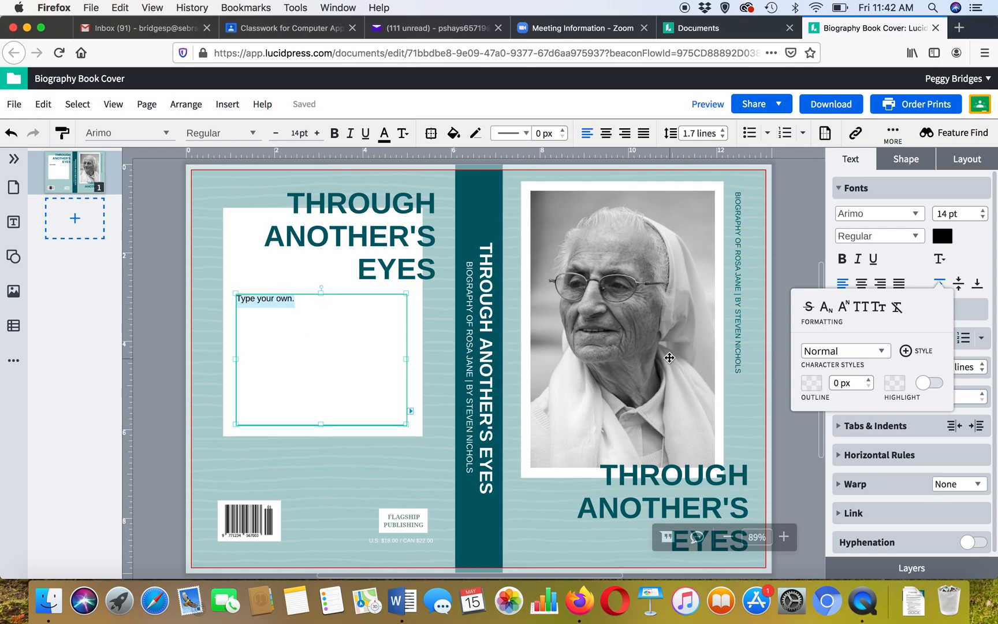
# - Try adding a 2 px red outline to the title text, then set the outline colour to none
pyautogui.click(386, 232)
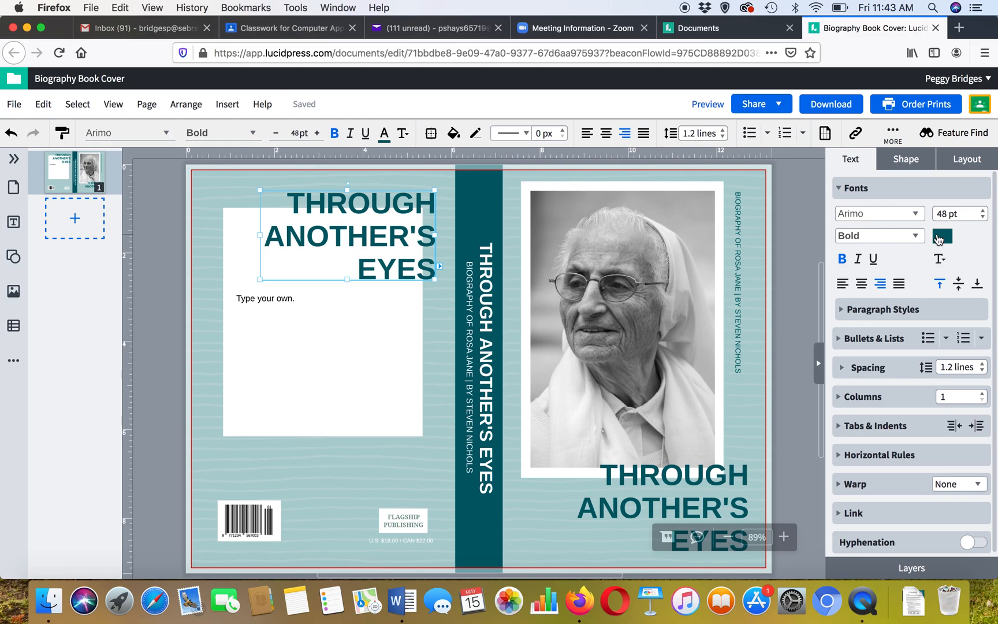
pyautogui.click(368, 260)
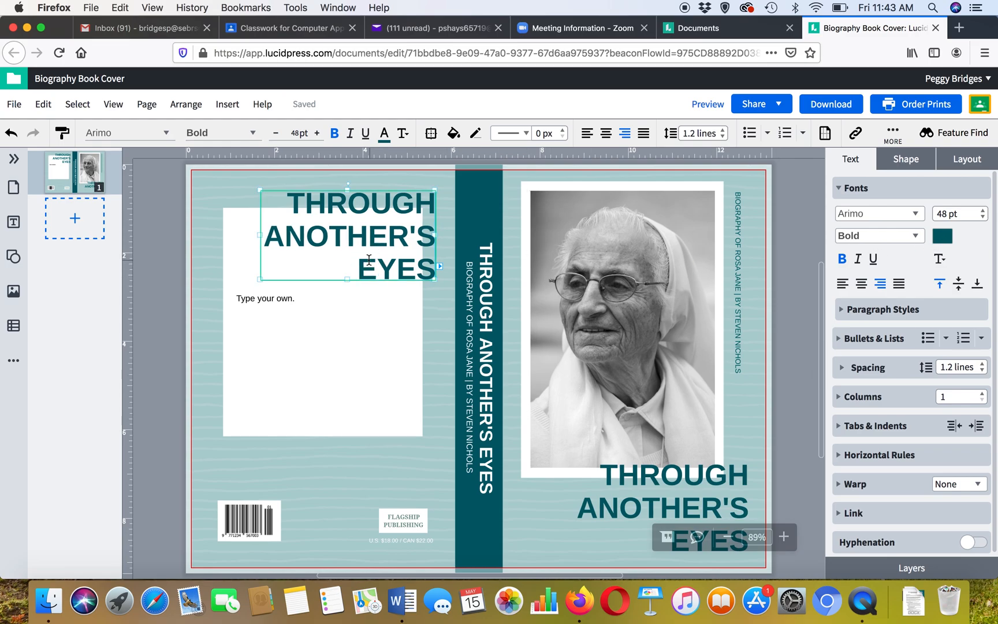
pyautogui.press('super+a')
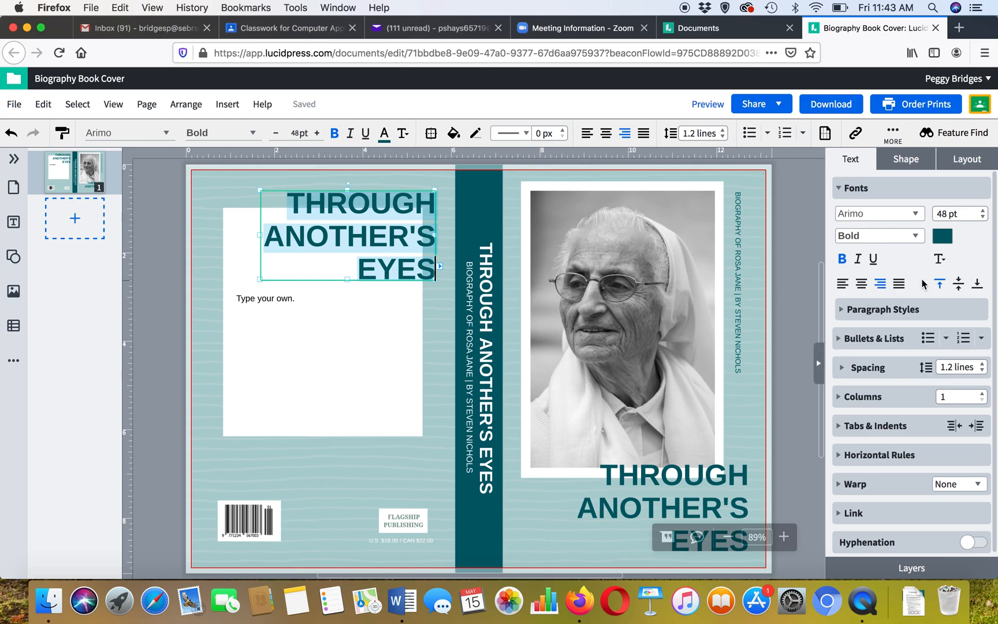
pyautogui.click(940, 261)
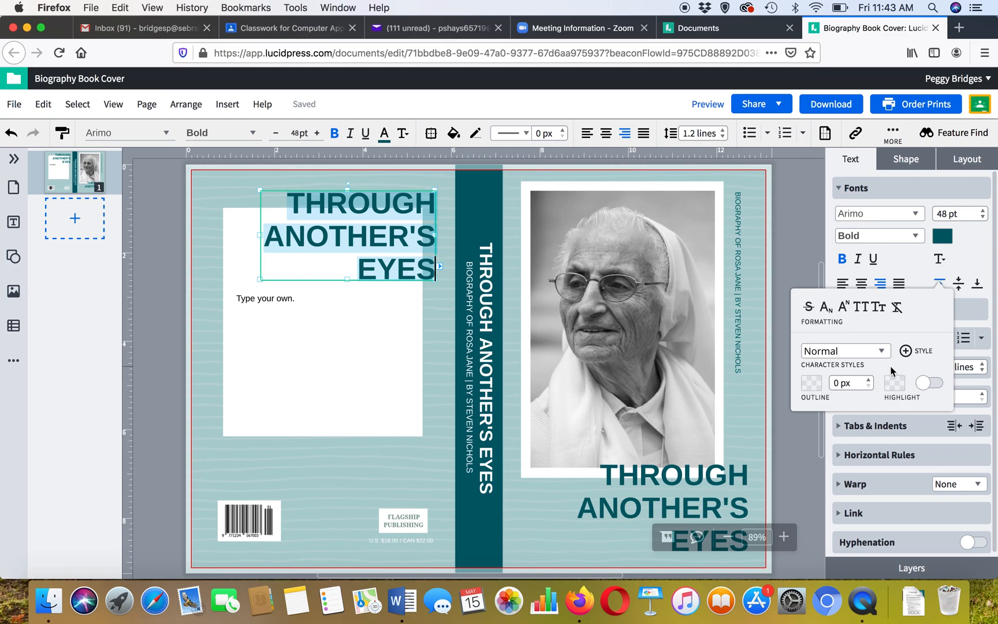
pyautogui.click(868, 380)
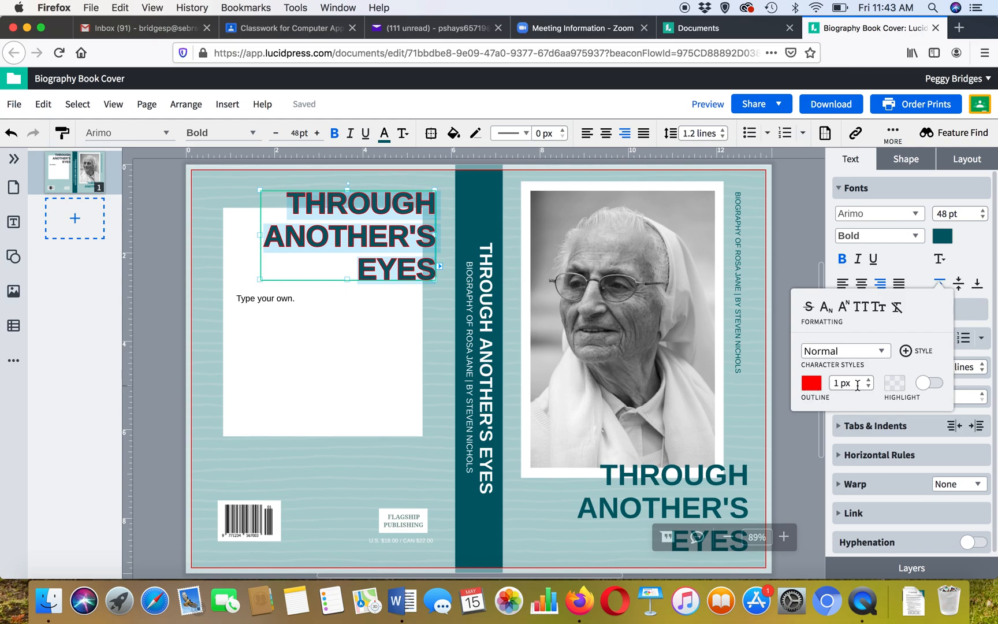
pyautogui.click(868, 380)
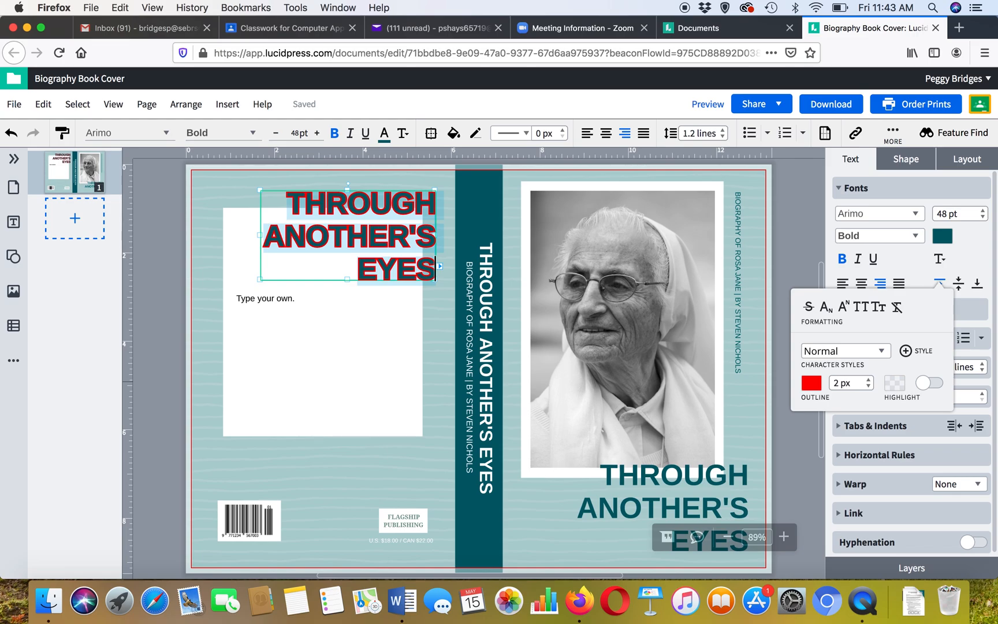
pyautogui.click(811, 384)
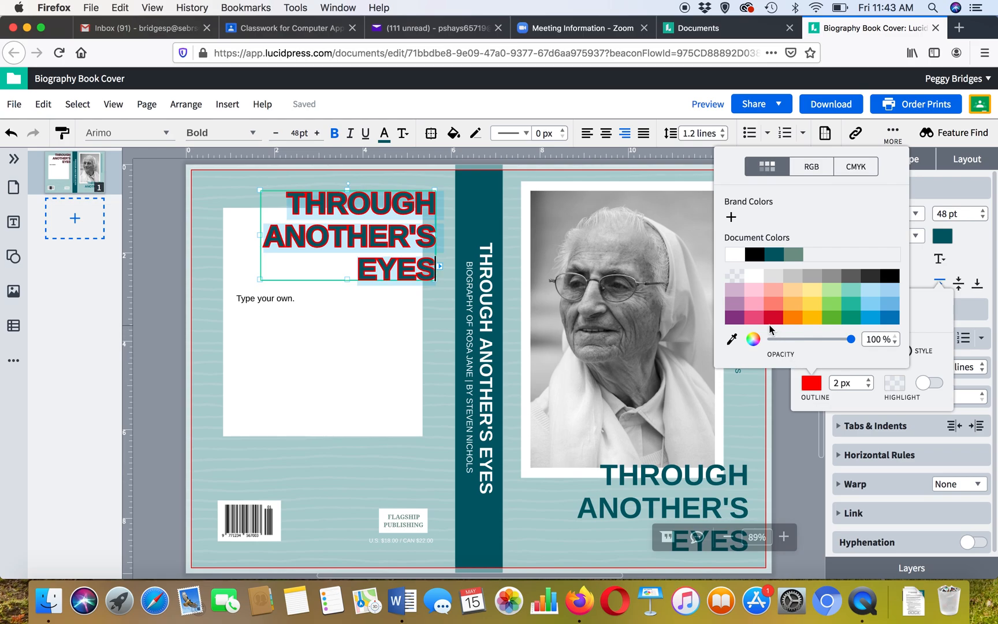
pyautogui.click(732, 255)
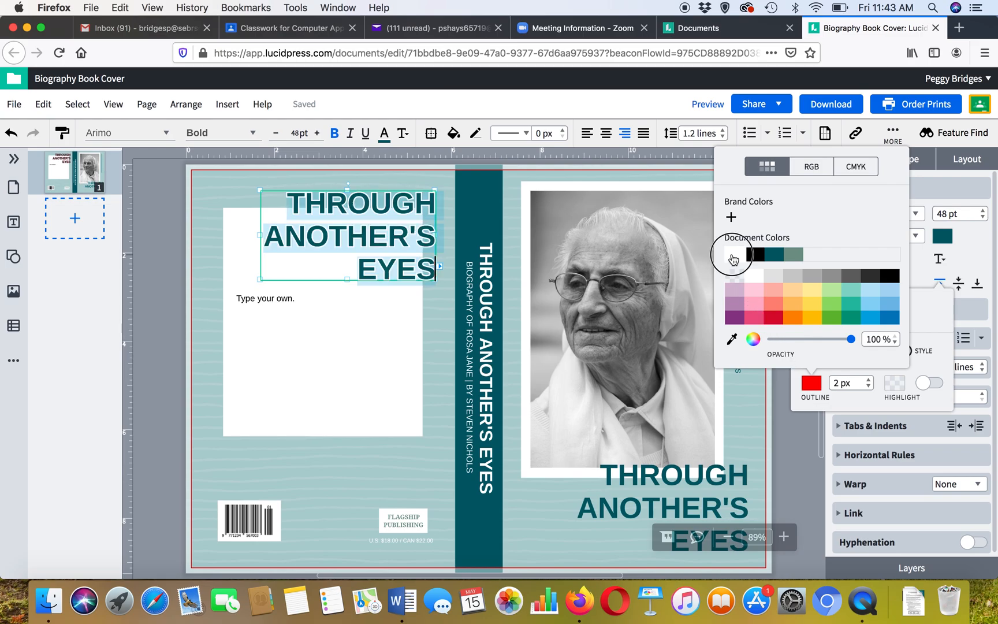
pyautogui.click(734, 255)
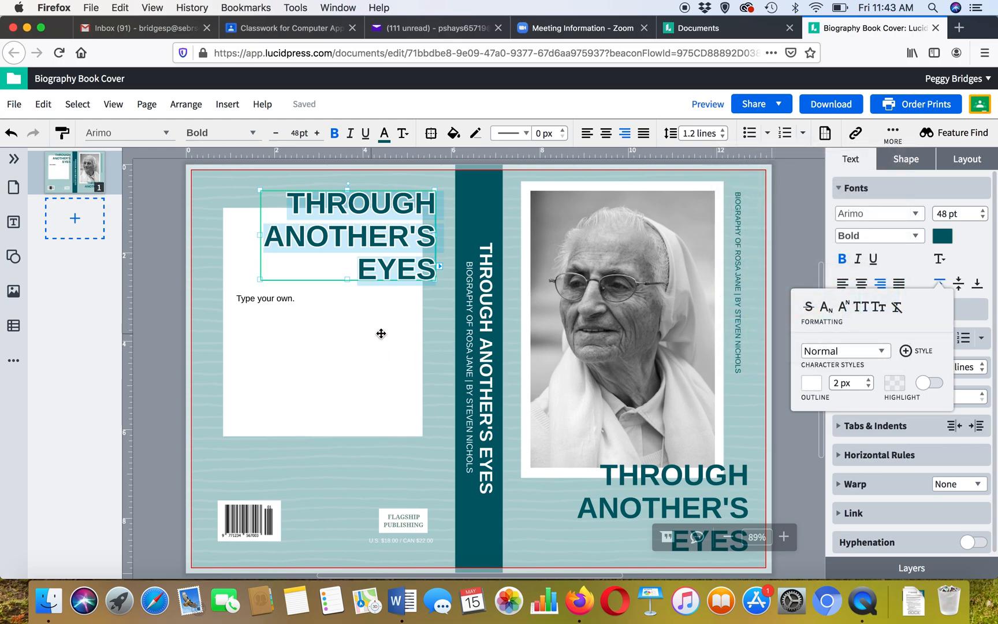
pyautogui.click(445, 349)
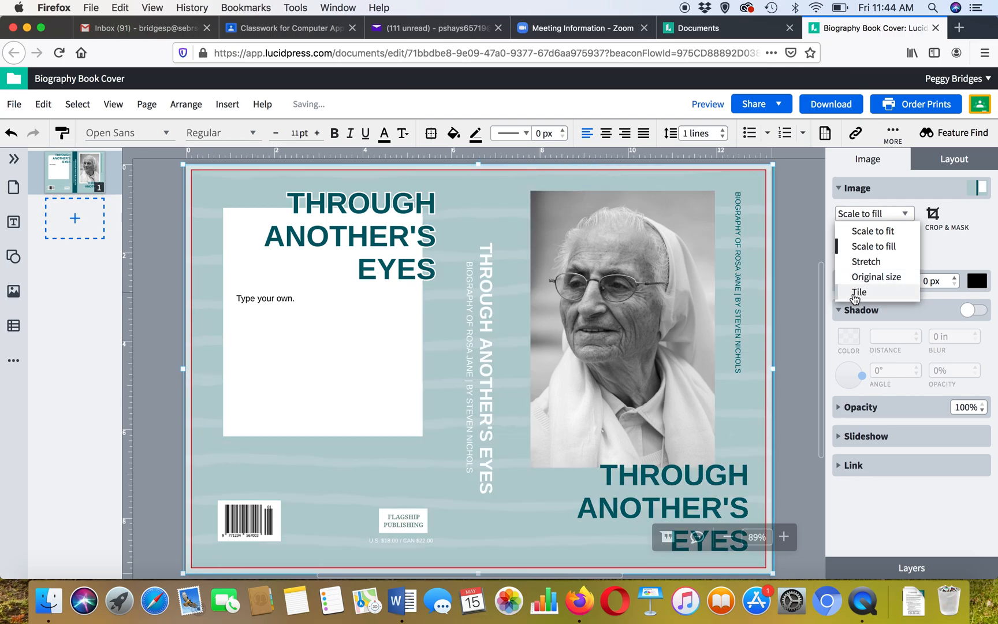
pyautogui.click(876, 215)
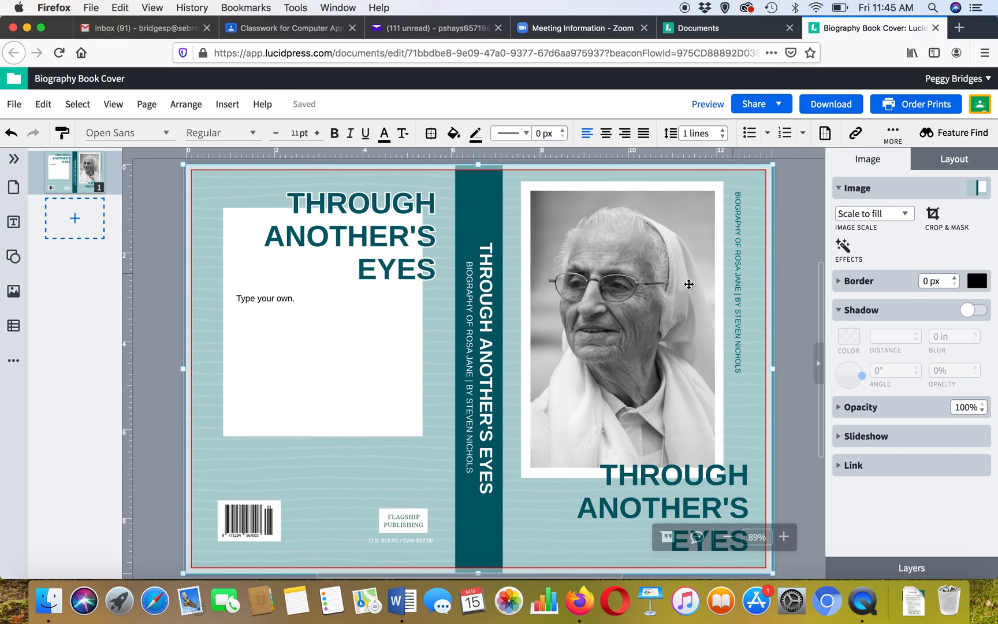
pyautogui.click(569, 269)
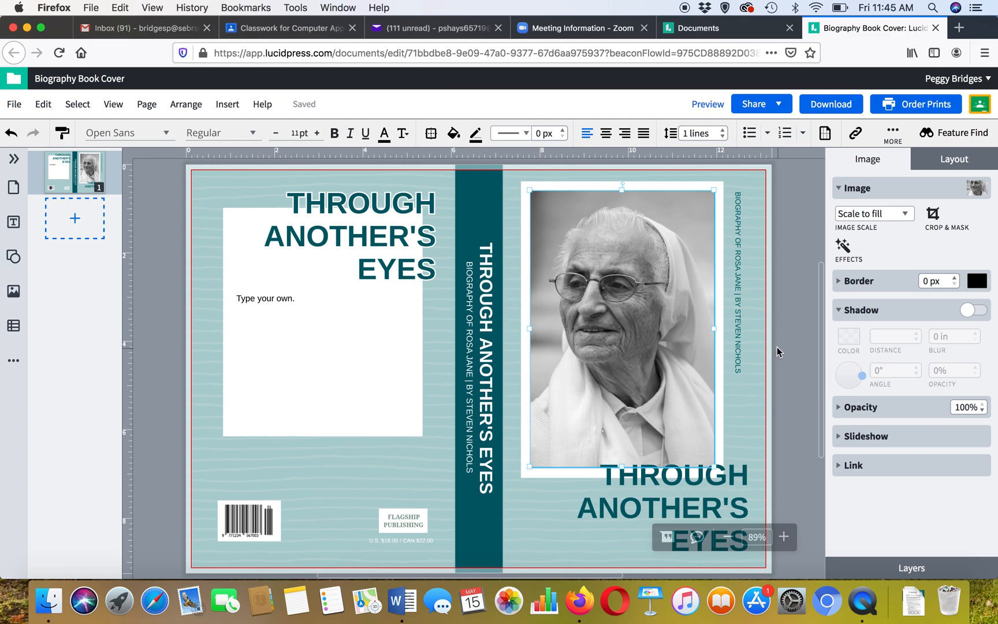
pyautogui.click(722, 309)
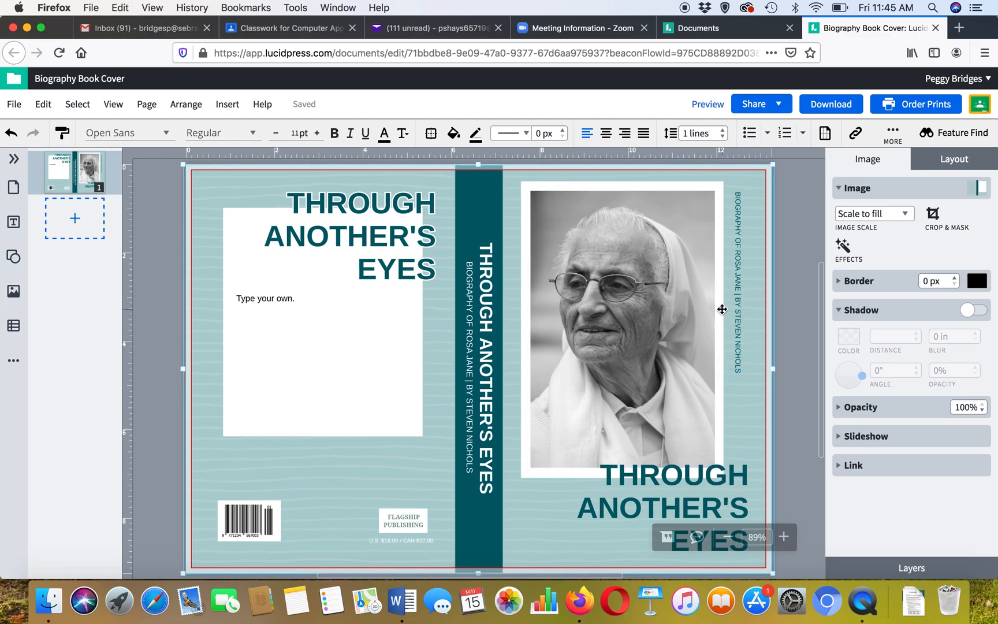
pyautogui.click(706, 309)
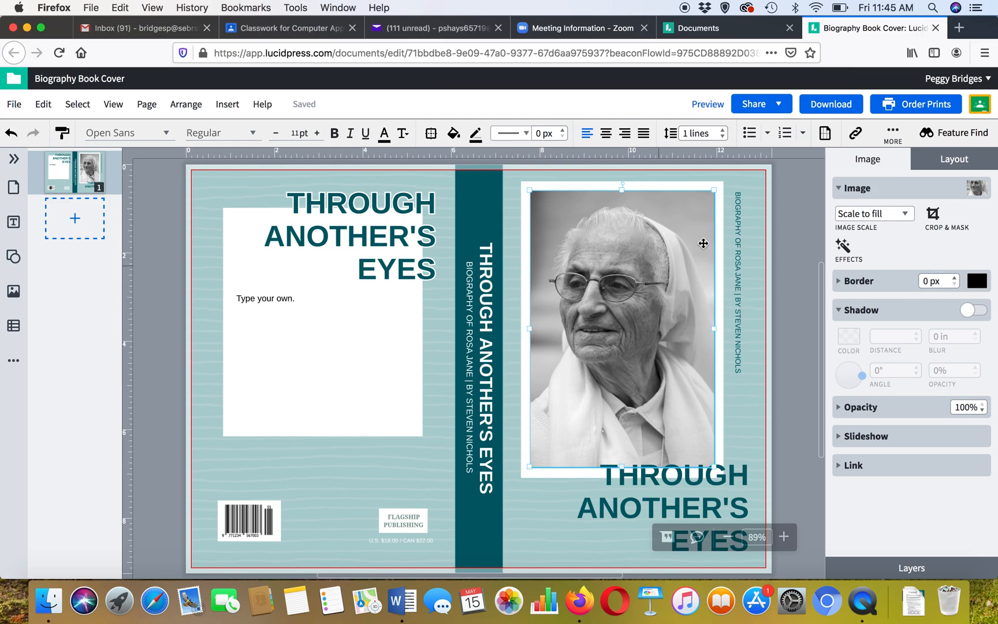
# - Search Bing images for medical personnel and add the Pulse Medical staff photo to My Images
pyautogui.click(976, 188)
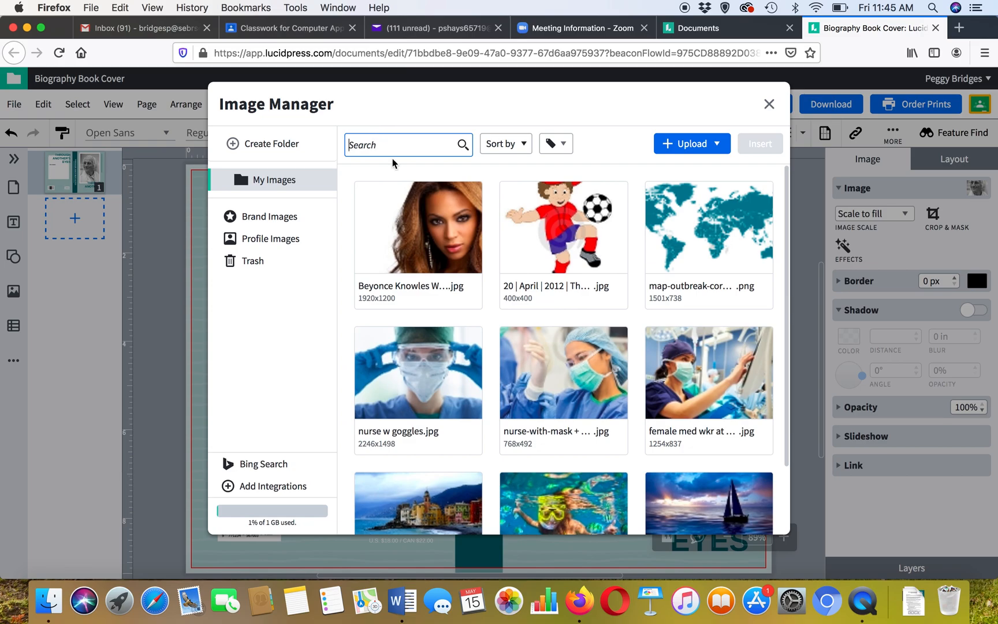
pyautogui.write('medical personnel')
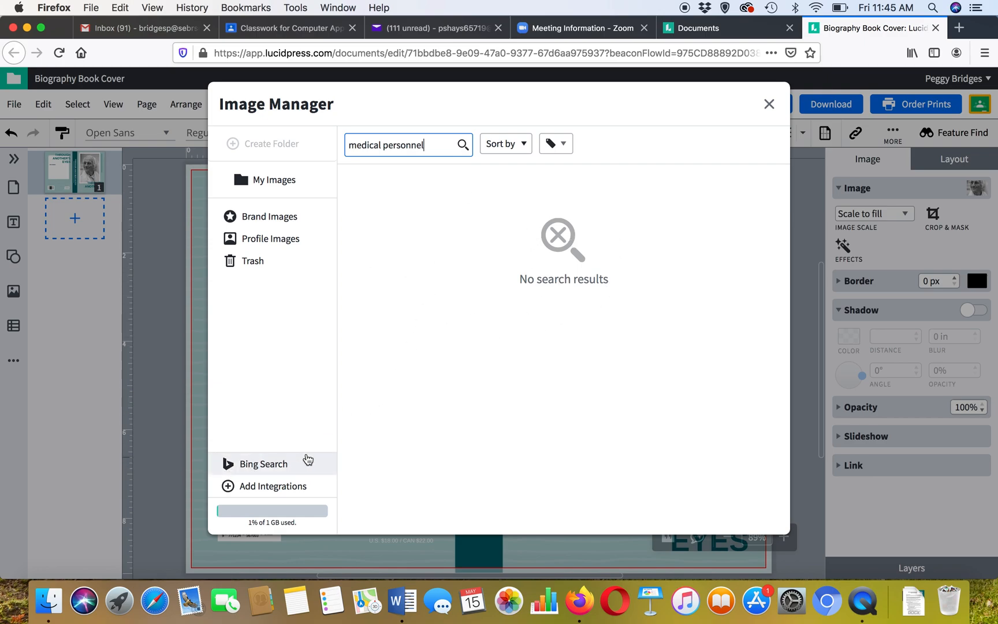
pyautogui.click(258, 465)
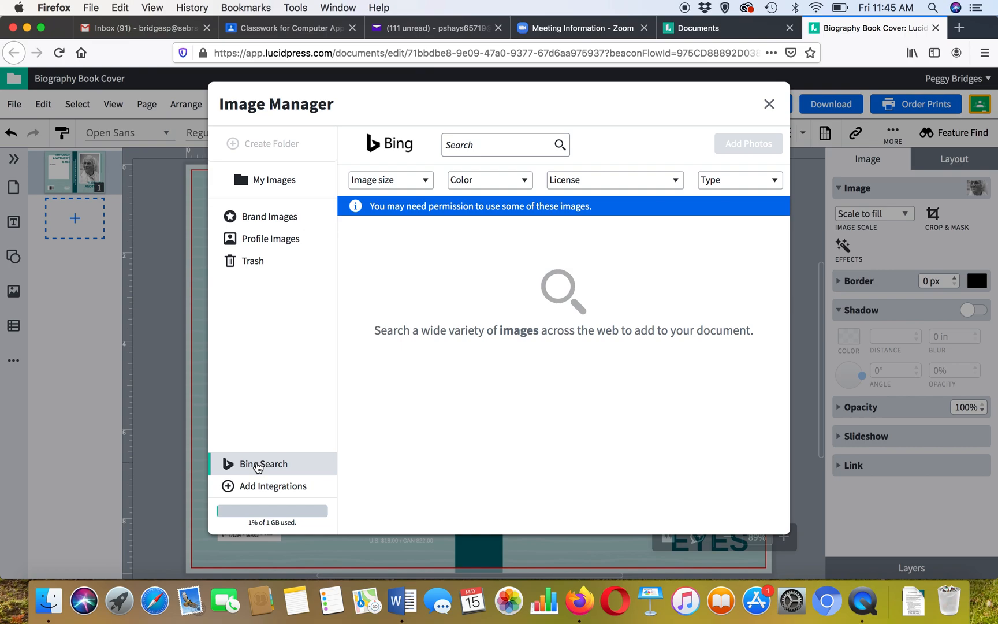
pyautogui.click(447, 146)
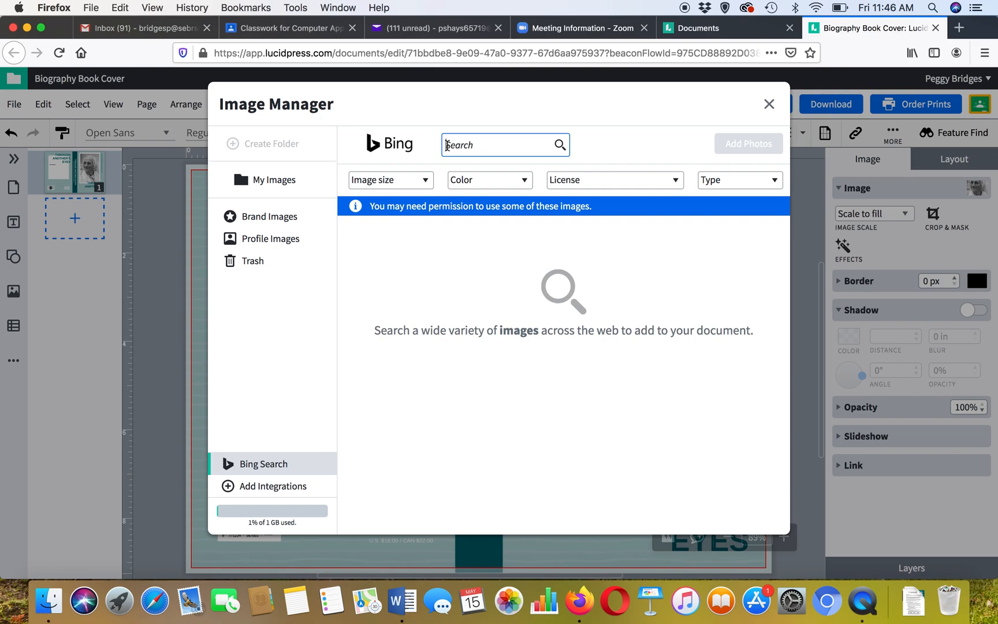
pyautogui.write('medical personnel')
pyautogui.press('Return')
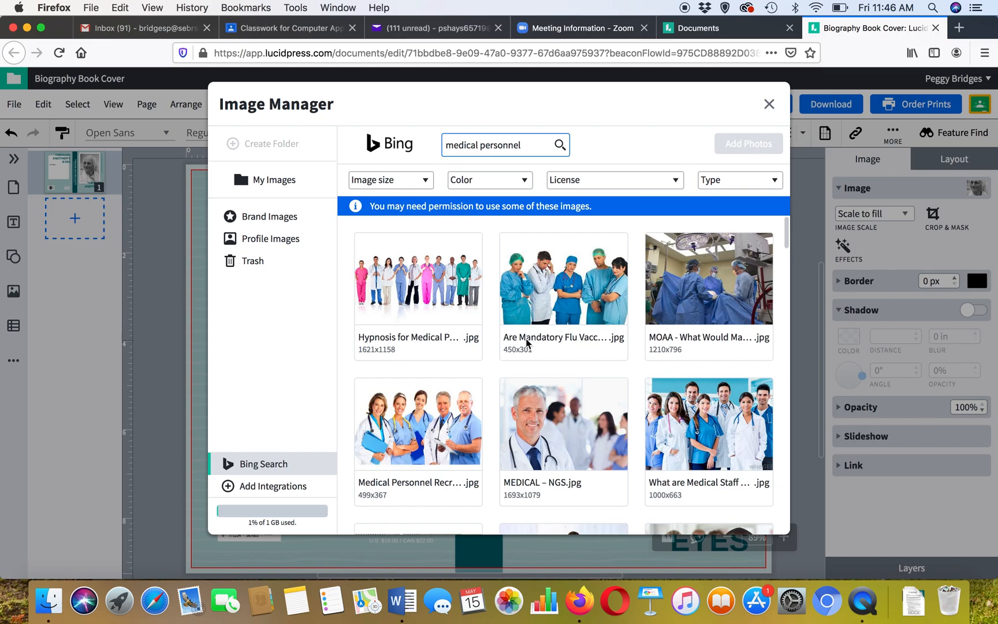
pyautogui.scroll(-6, 538, 339)
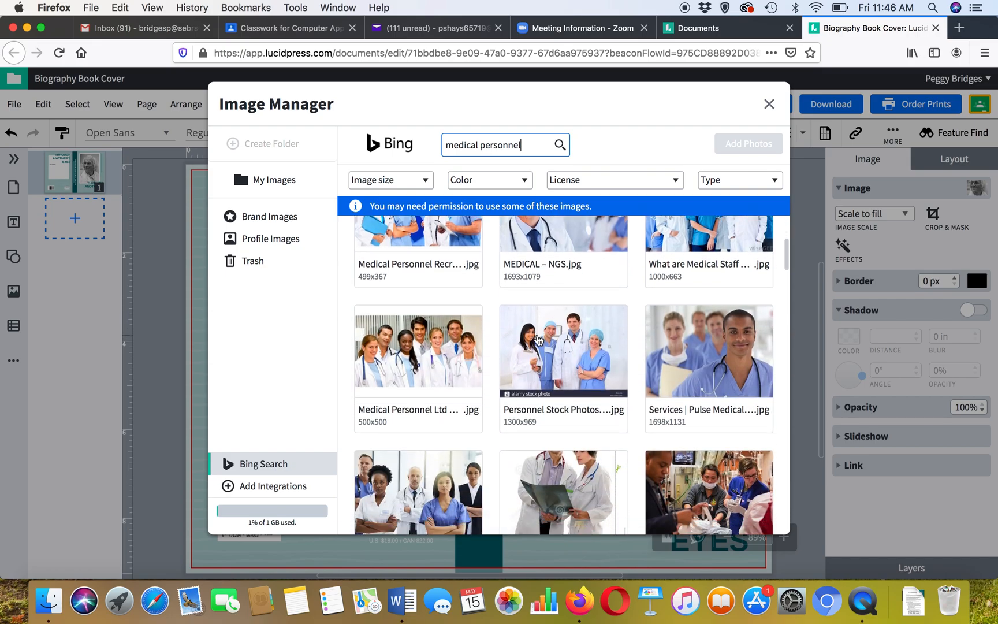
pyautogui.scroll(2, 537, 339)
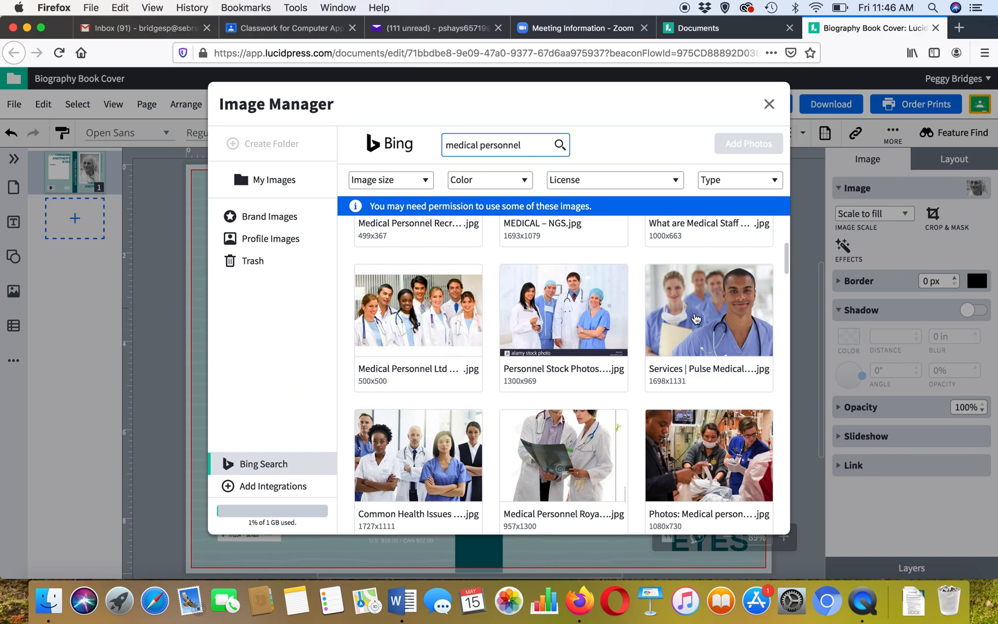
pyautogui.click(730, 314)
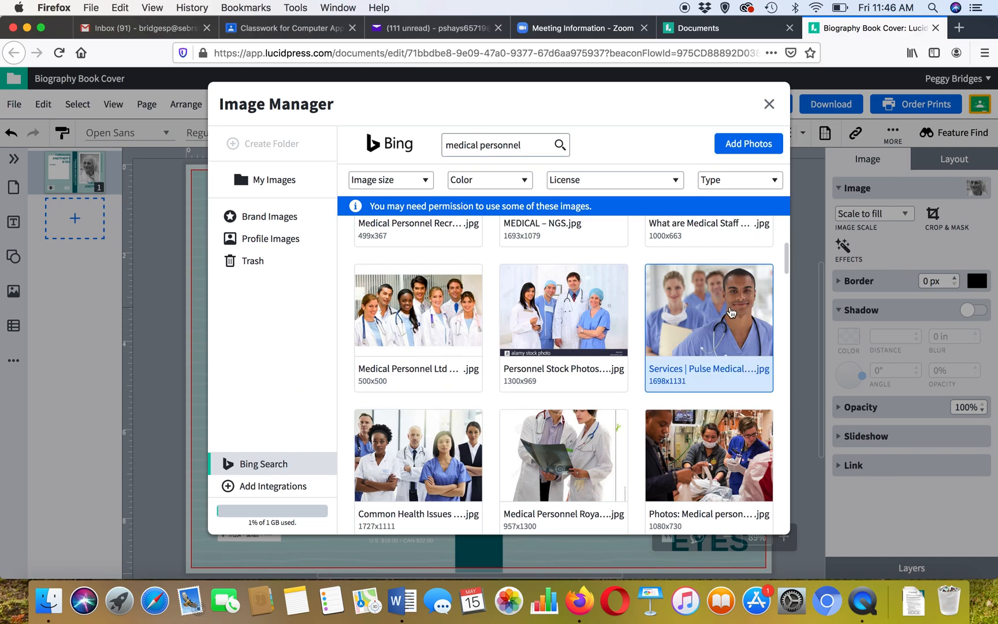
pyautogui.click(758, 145)
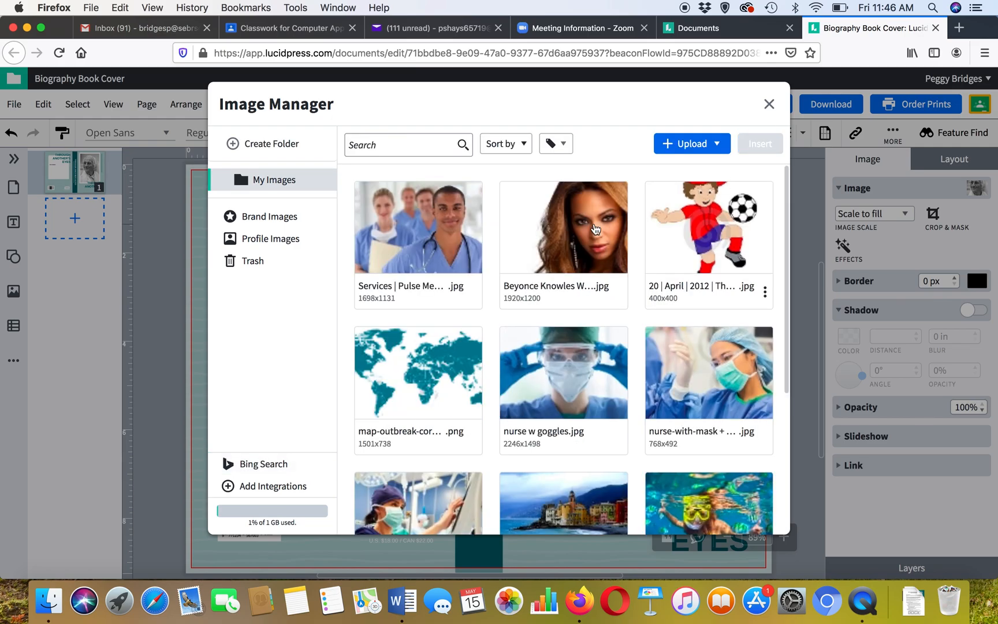
# - Replace the cover photo with the Pulse Medical staff image and try scaling it to fit
pyautogui.click(428, 219)
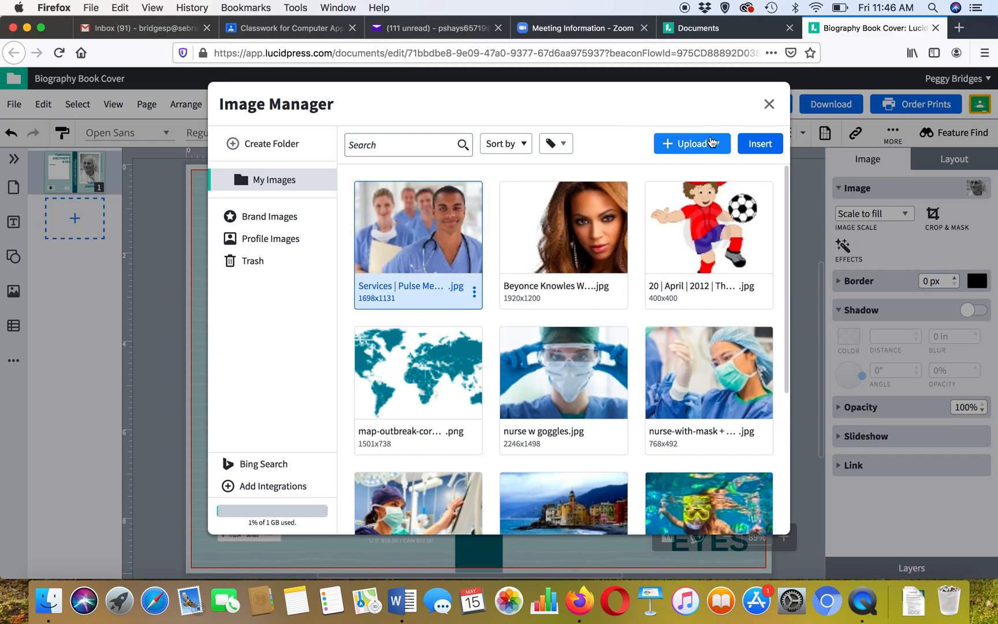
pyautogui.click(758, 145)
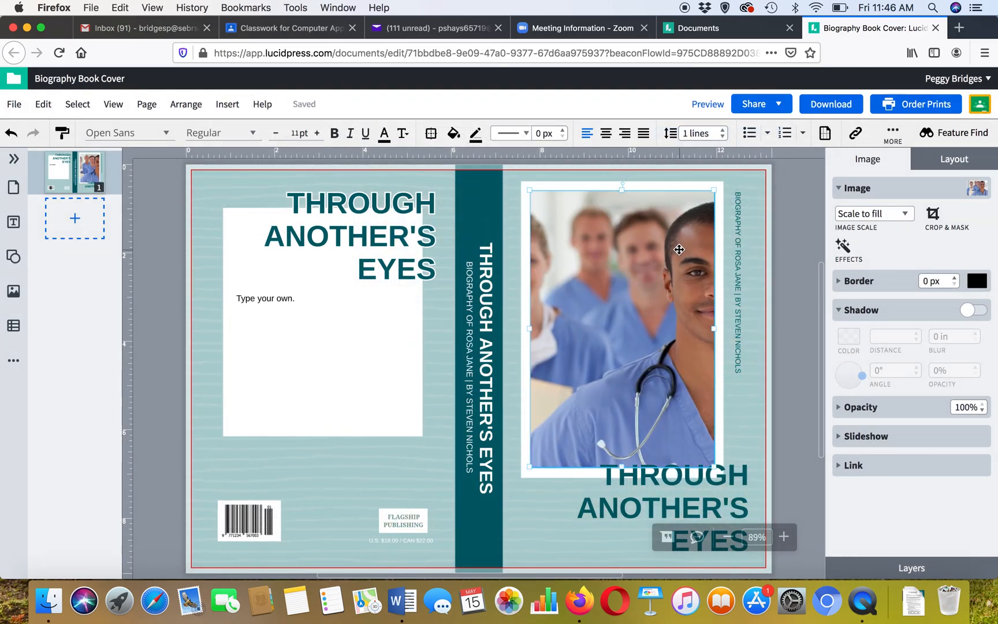
pyautogui.click(903, 216)
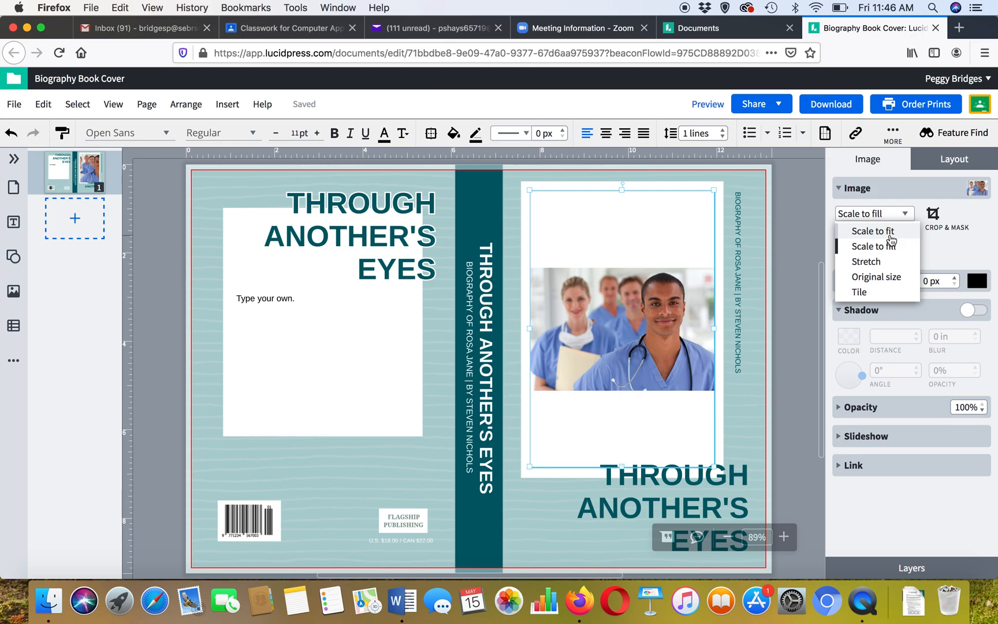
pyautogui.click(881, 246)
pyautogui.moveTo(680, 306)
pyautogui.mouseDown()
pyautogui.moveTo(668, 296)
pyautogui.moveTo(679, 307)
pyautogui.mouseUp()
pyautogui.doubleClick(679, 308)
pyautogui.press('Escape')
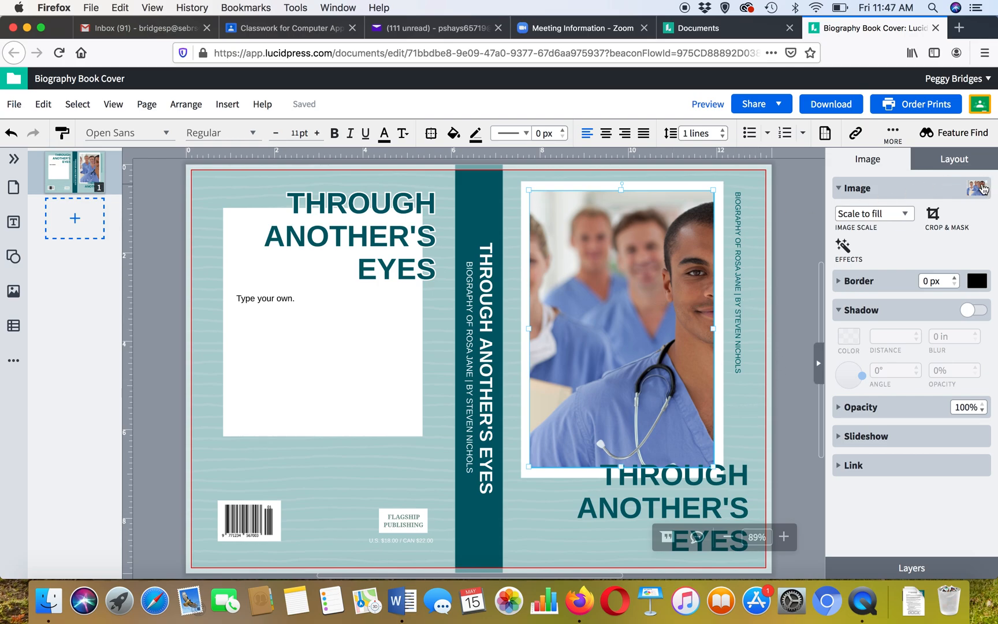
# - Replace the cover photo with the female med wkr image from My Images
pyautogui.click(976, 189)
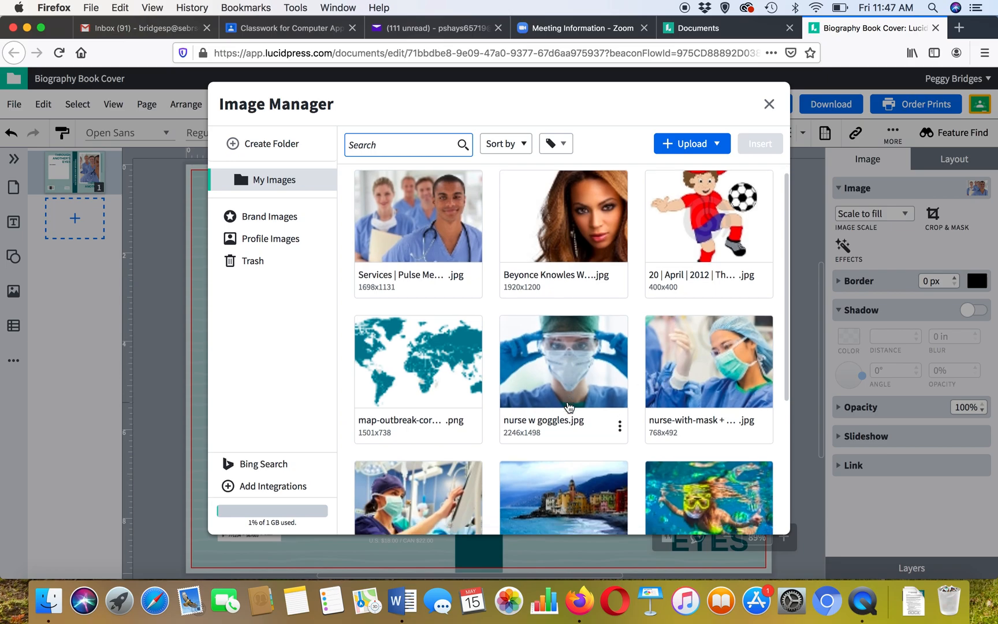
pyautogui.scroll(-5, 569, 407)
pyautogui.click(420, 362)
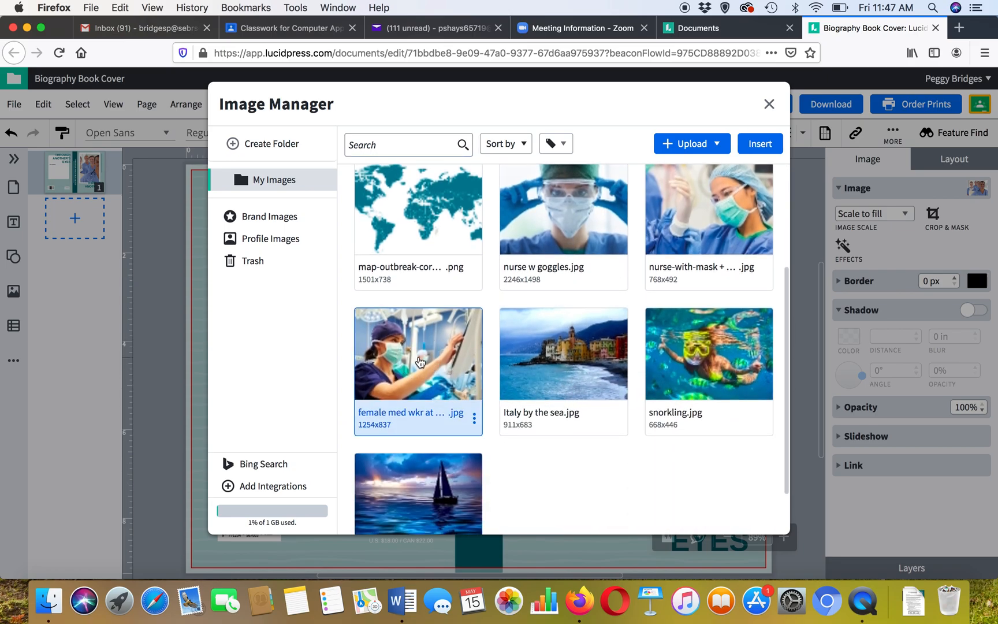
pyautogui.click(759, 144)
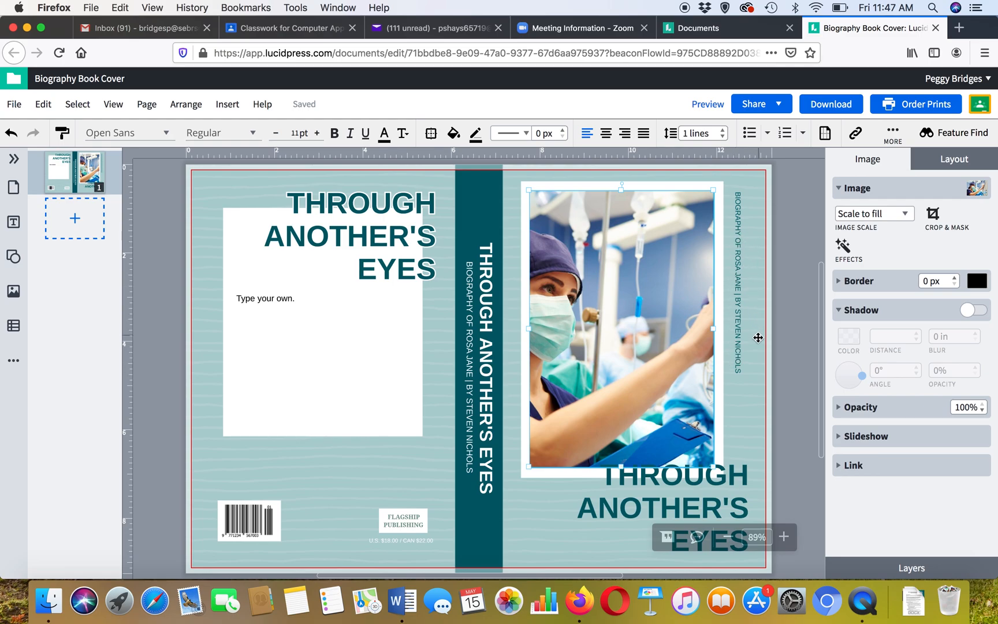
# - Set the cover's background image opacity to 50%
pyautogui.click(759, 213)
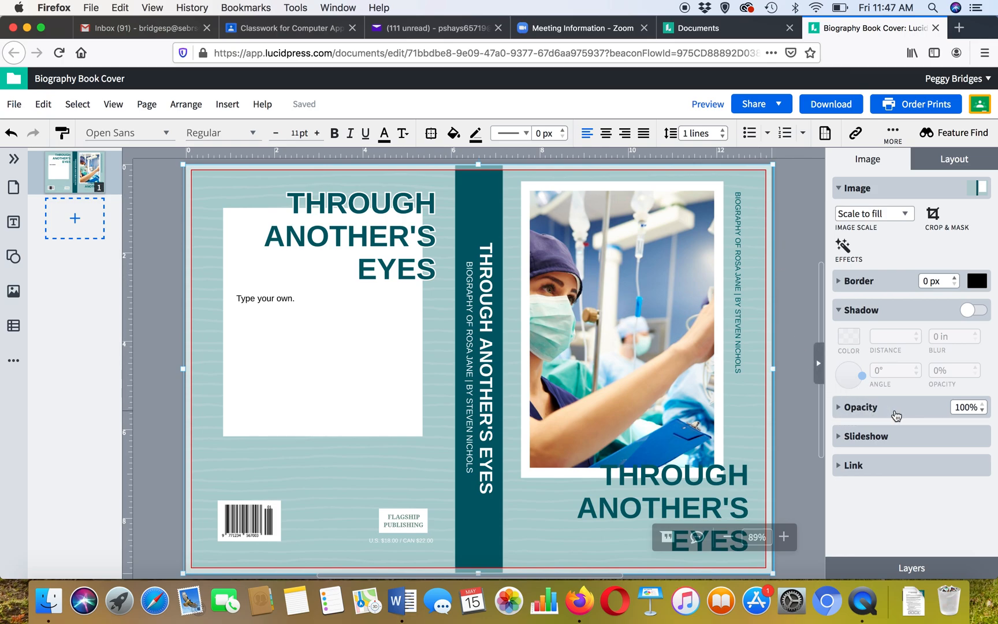
pyautogui.click(981, 410)
pyautogui.click(982, 410)
pyautogui.click(982, 410)
pyautogui.click(981, 410)
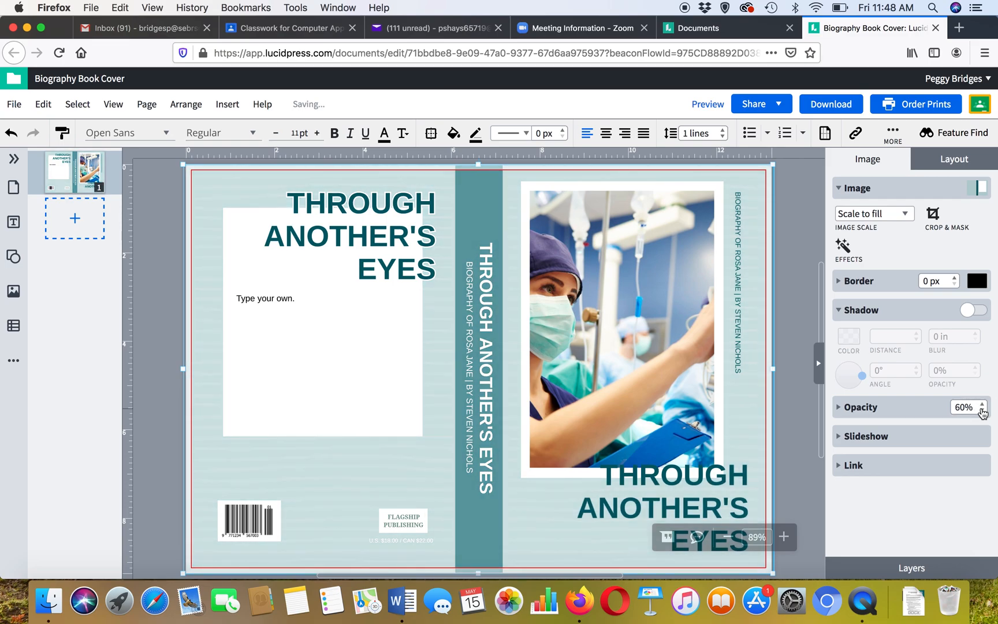
pyautogui.click(982, 410)
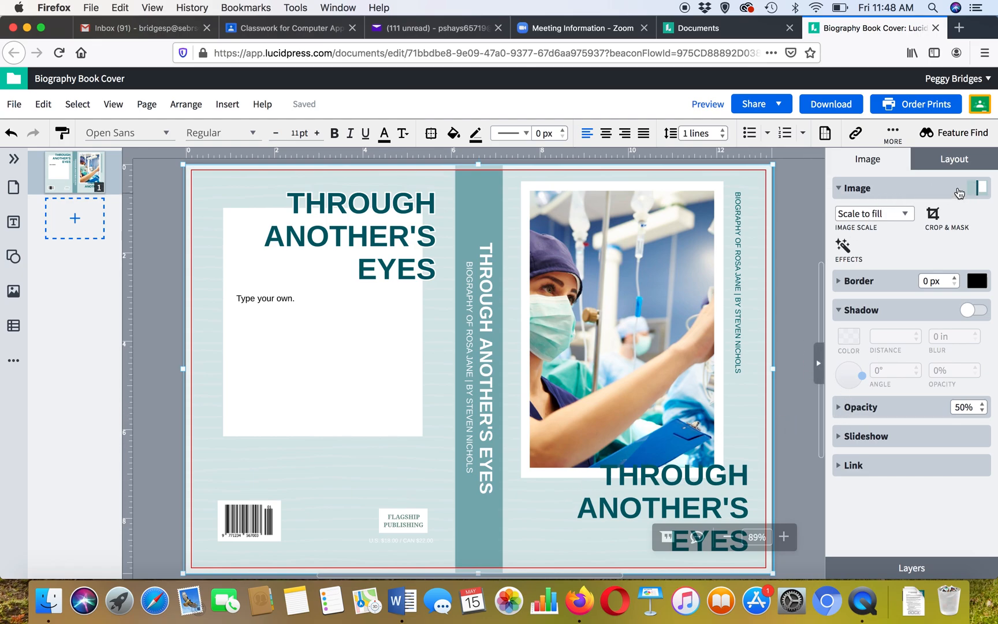
# - Replace the cover's background image with the map-outbreak world map image from My Images
pyautogui.click(980, 190)
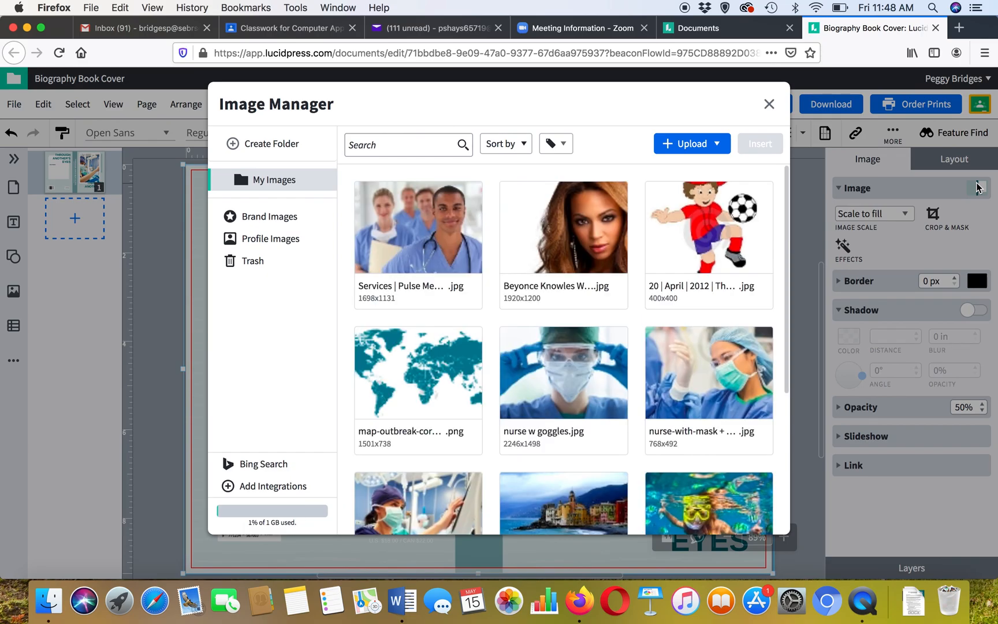
pyautogui.click(427, 378)
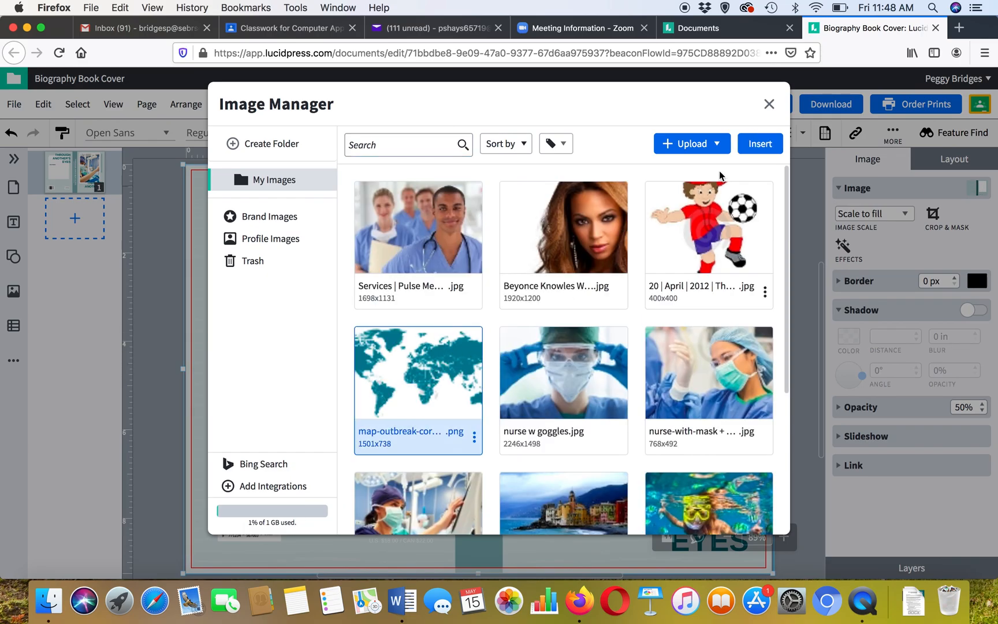
pyautogui.click(758, 144)
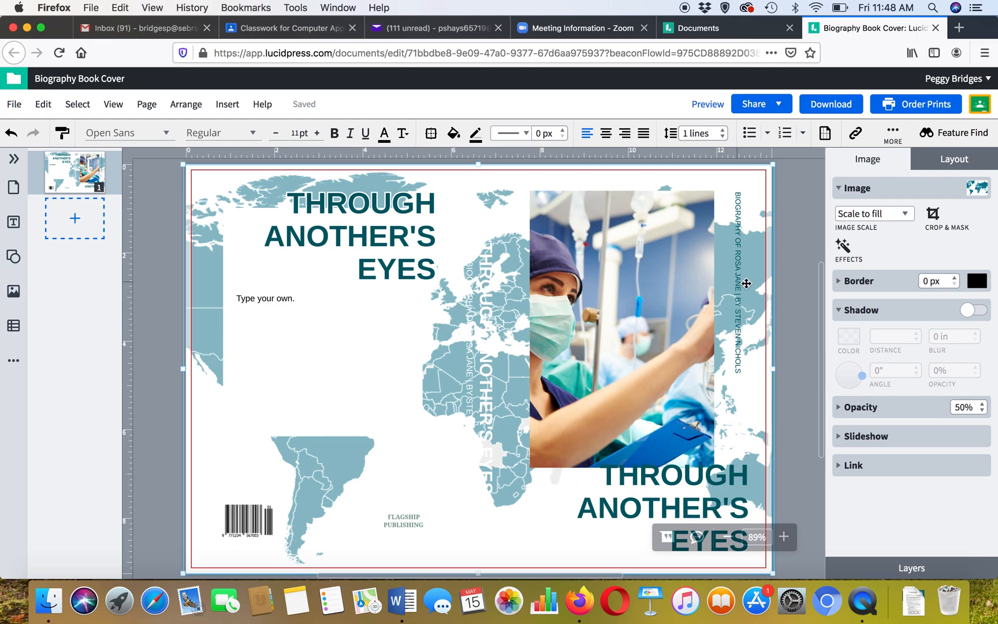
# - Lower the background map image's opacity to 20%
pyautogui.click(983, 416)
pyautogui.click(982, 411)
pyautogui.click(983, 411)
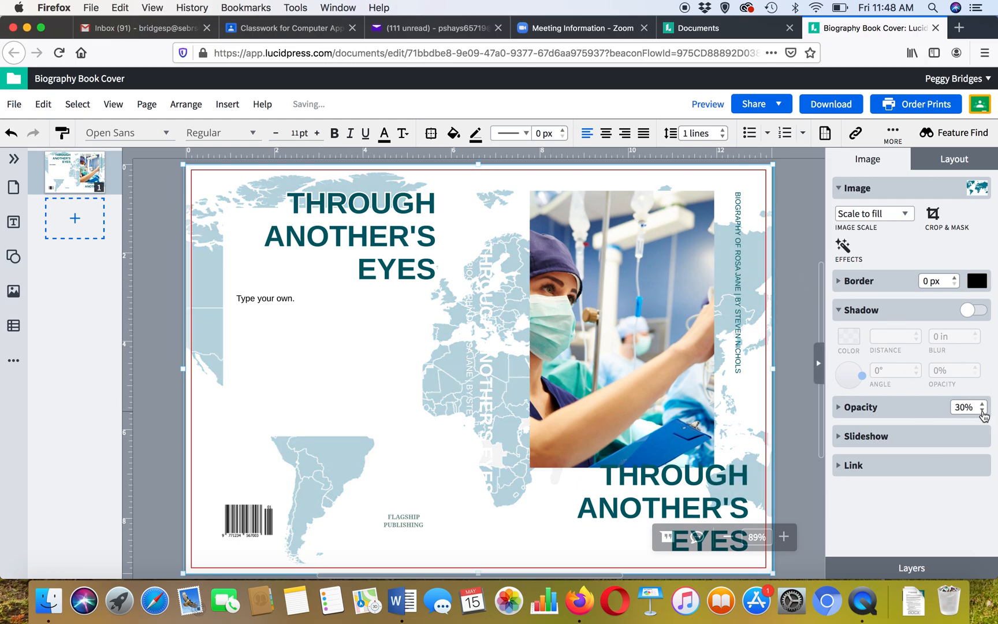
pyautogui.click(983, 411)
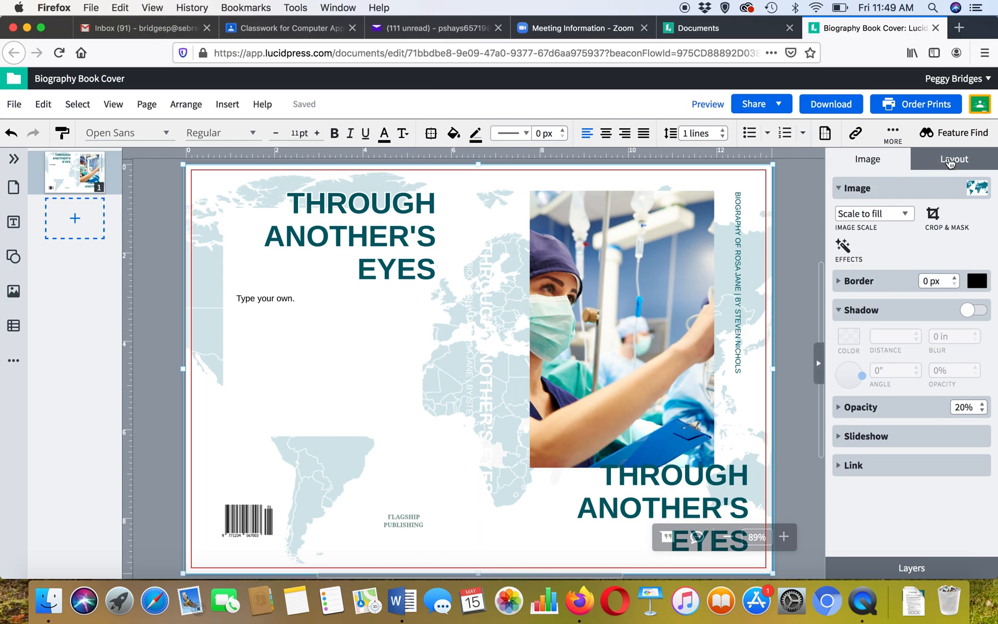
# - Try moving the background map image down on the cover, then undo the move
pyautogui.click(950, 164)
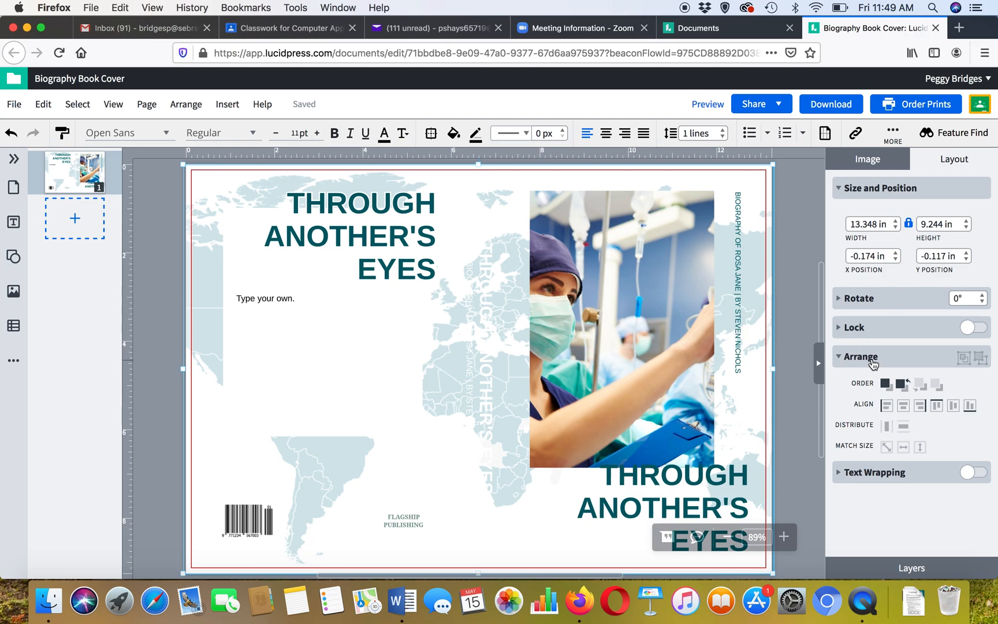
pyautogui.click(873, 359)
pyautogui.click(873, 359)
pyautogui.click(448, 185)
pyautogui.moveTo(448, 186); pyautogui.dragTo(455, 249)
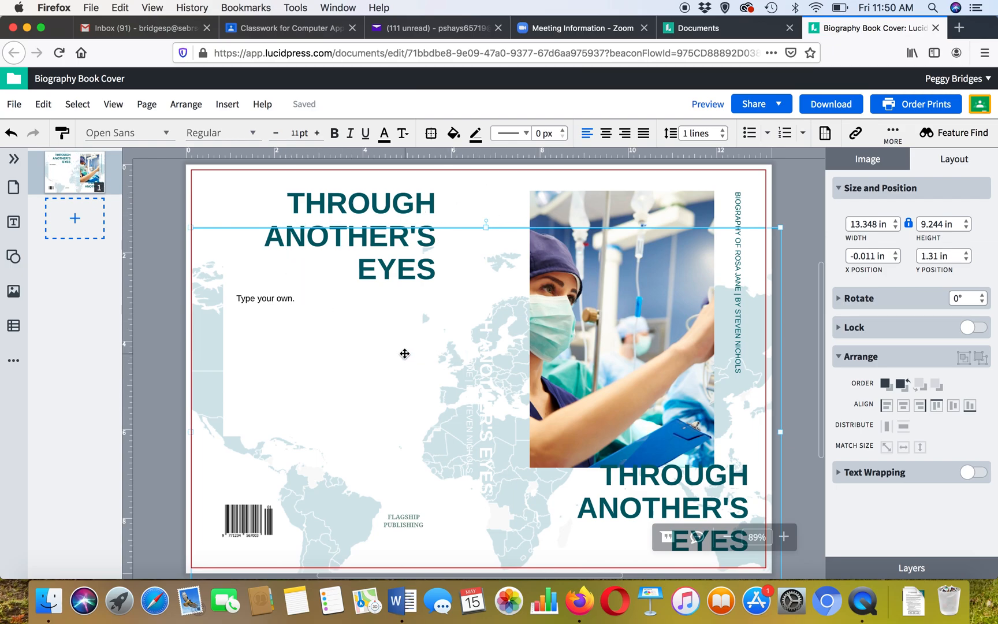
pyautogui.click(12, 134)
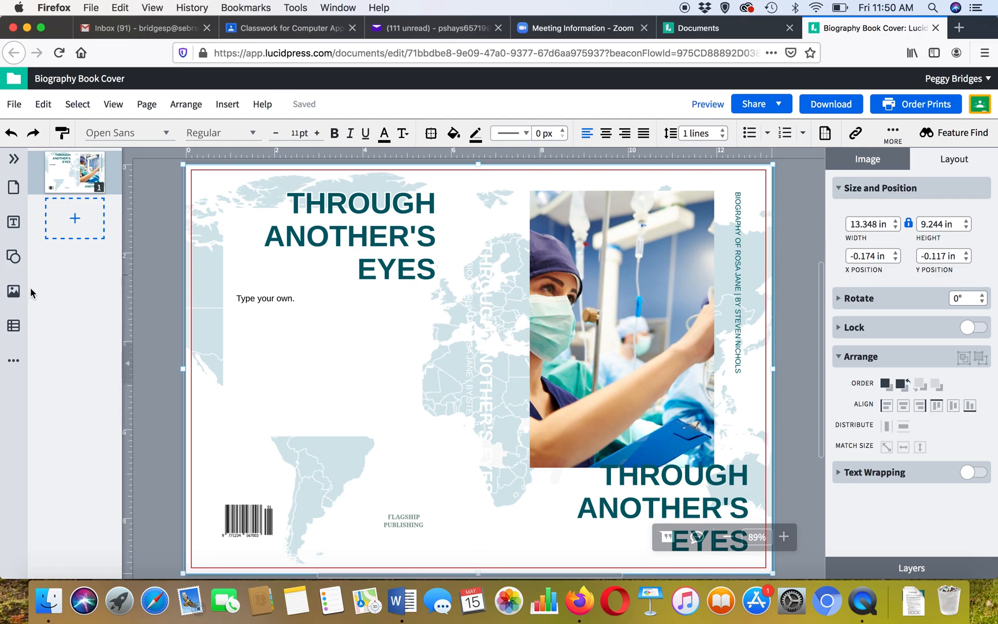
# - Insert a square shape and resize it into a full-height strip about 1.43 in wide over the spine
pyautogui.click(14, 258)
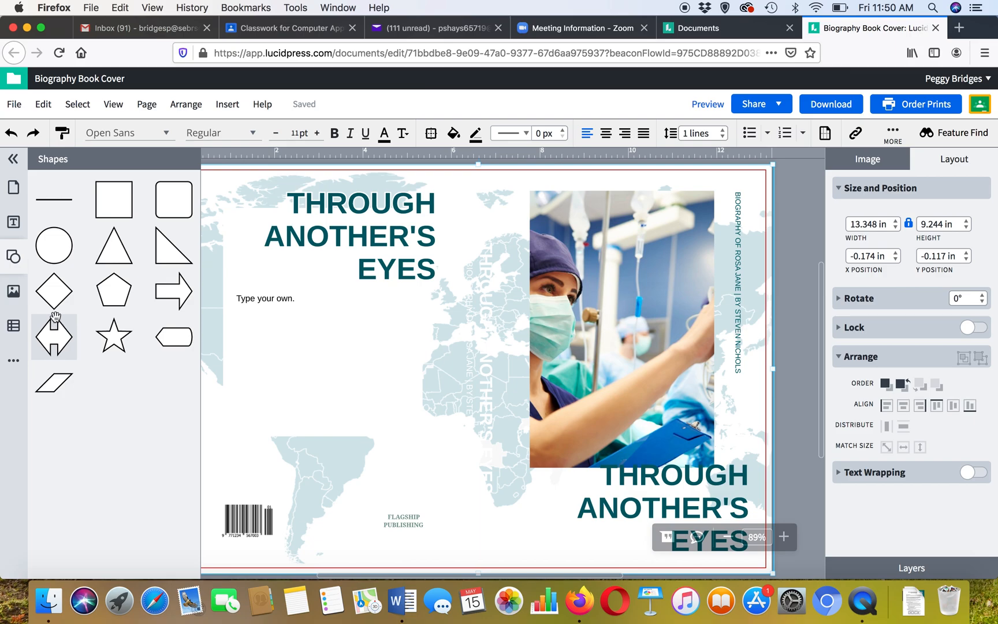
pyautogui.click(110, 207)
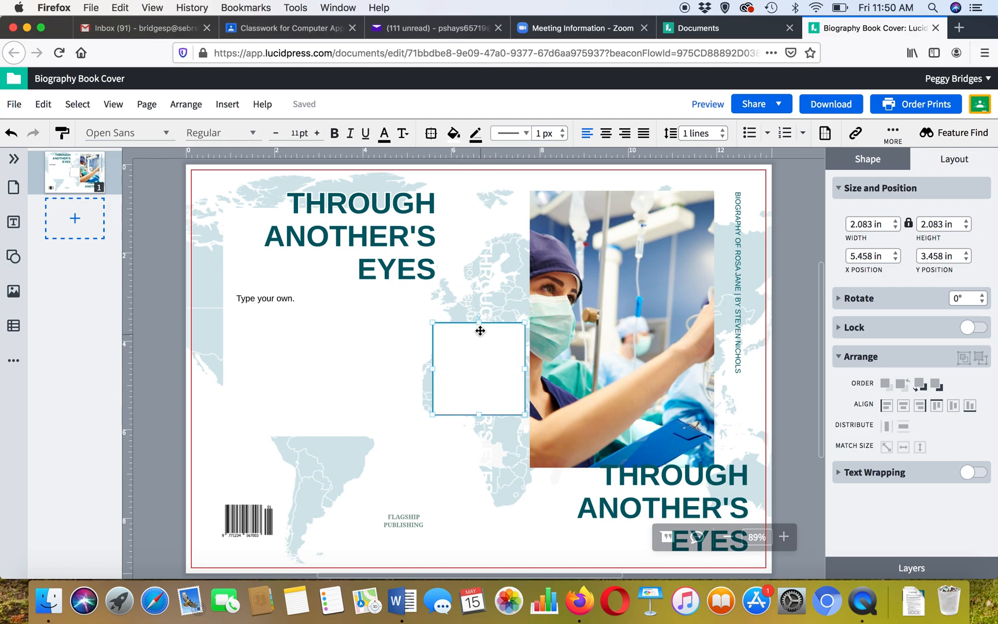
pyautogui.moveTo(478, 323); pyautogui.dragTo(483, 278)
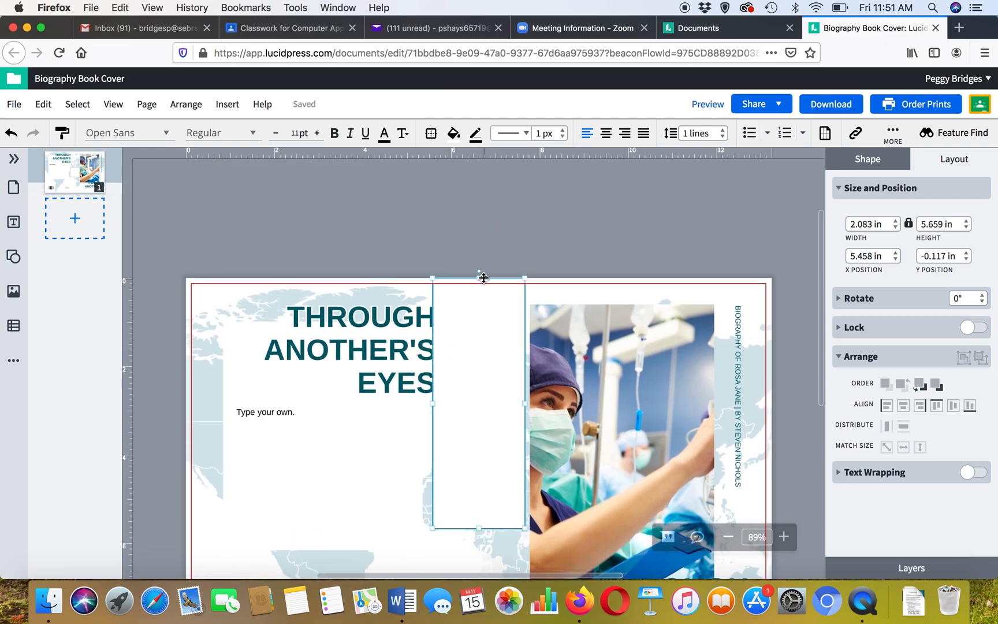
pyautogui.scroll(-5, 457, 387)
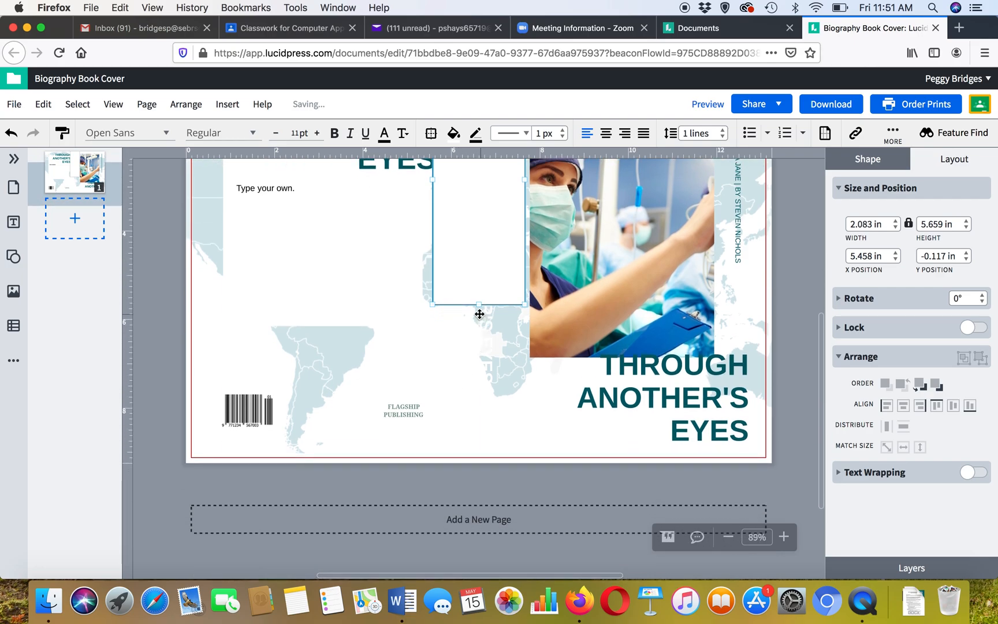
pyautogui.moveTo(477, 305); pyautogui.dragTo(482, 462)
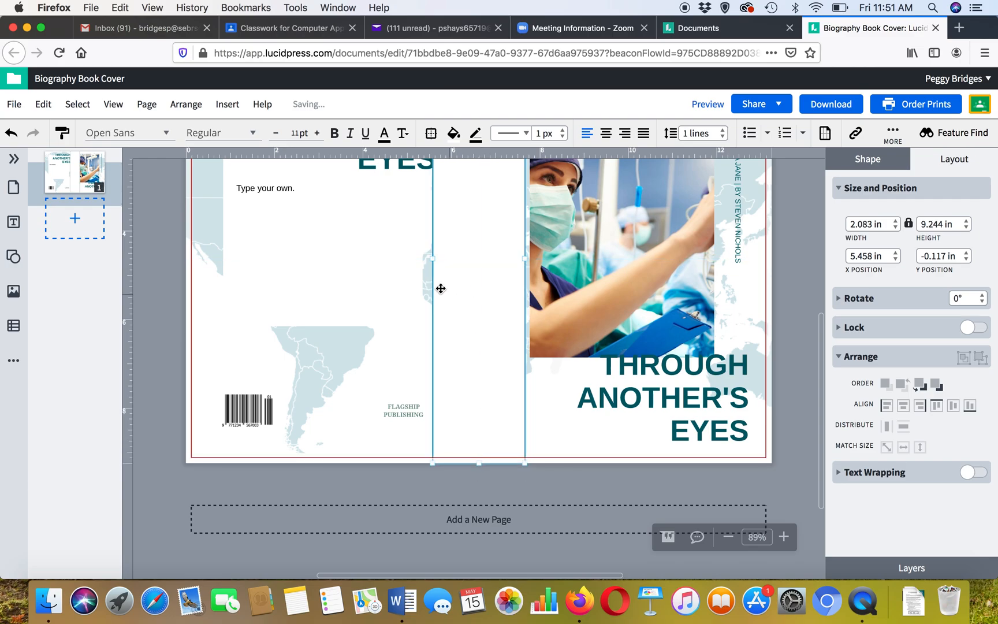
pyautogui.moveTo(434, 258); pyautogui.dragTo(453, 258)
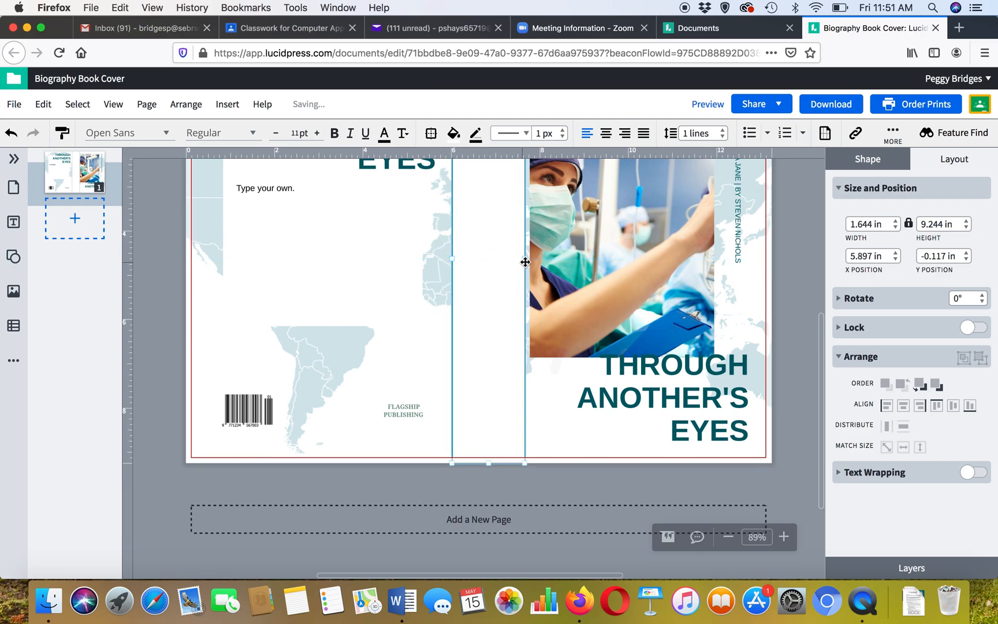
pyautogui.moveTo(525, 260); pyautogui.dragTo(514, 260)
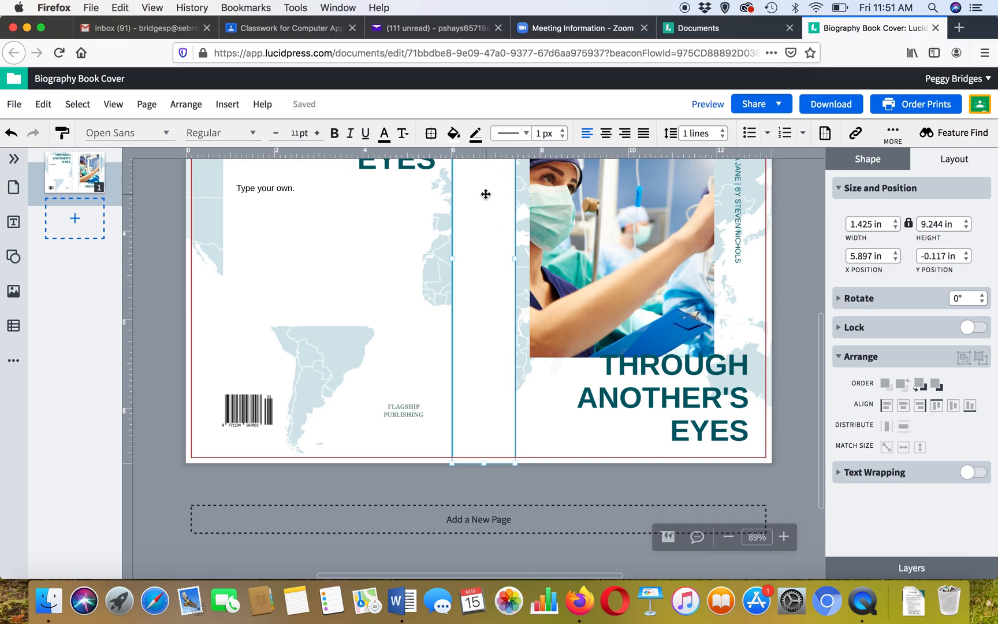
# - Fill the spine rectangle with the dark teal sampled from the title text and send it behind the spine text
pyautogui.click(454, 134)
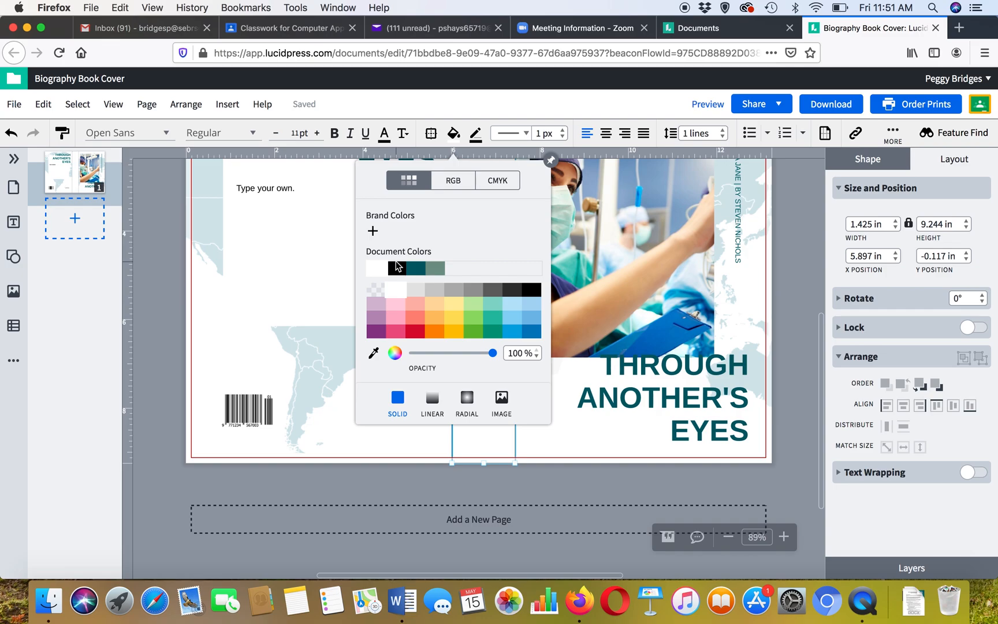
pyautogui.click(373, 356)
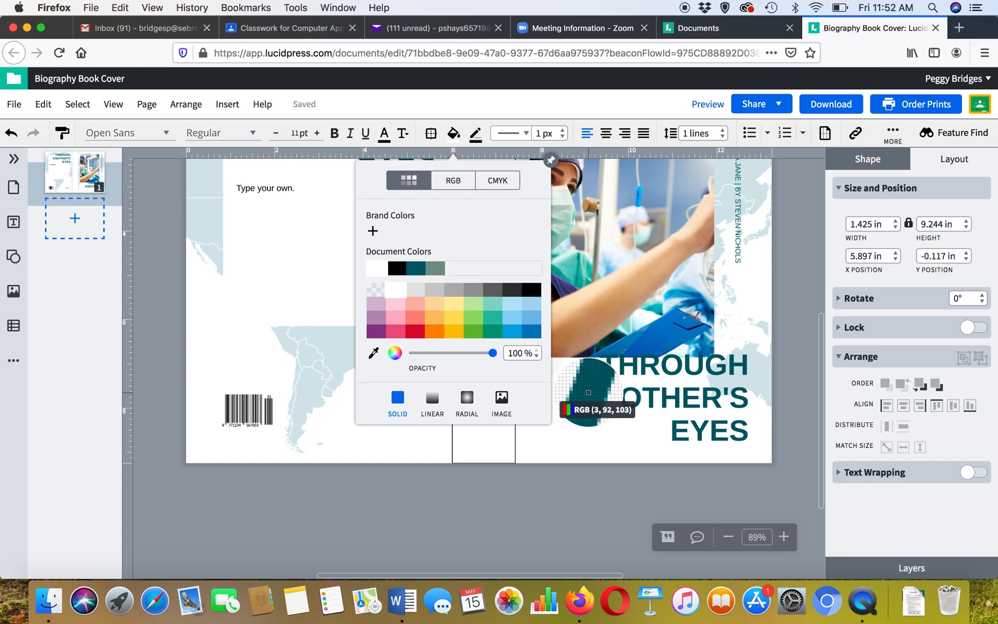
pyautogui.click(588, 392)
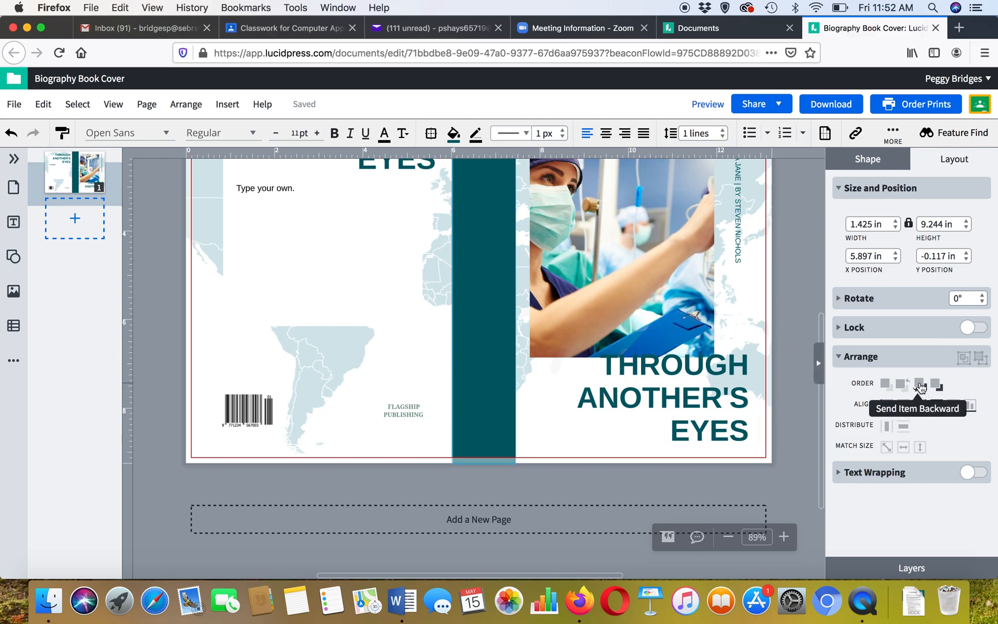
pyautogui.click(919, 385)
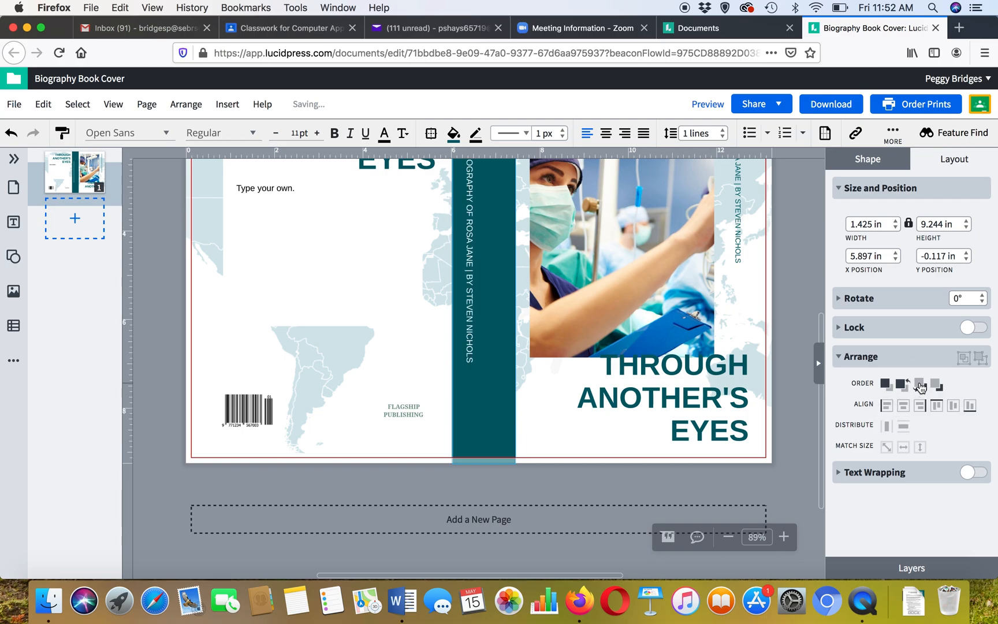
pyautogui.click(919, 384)
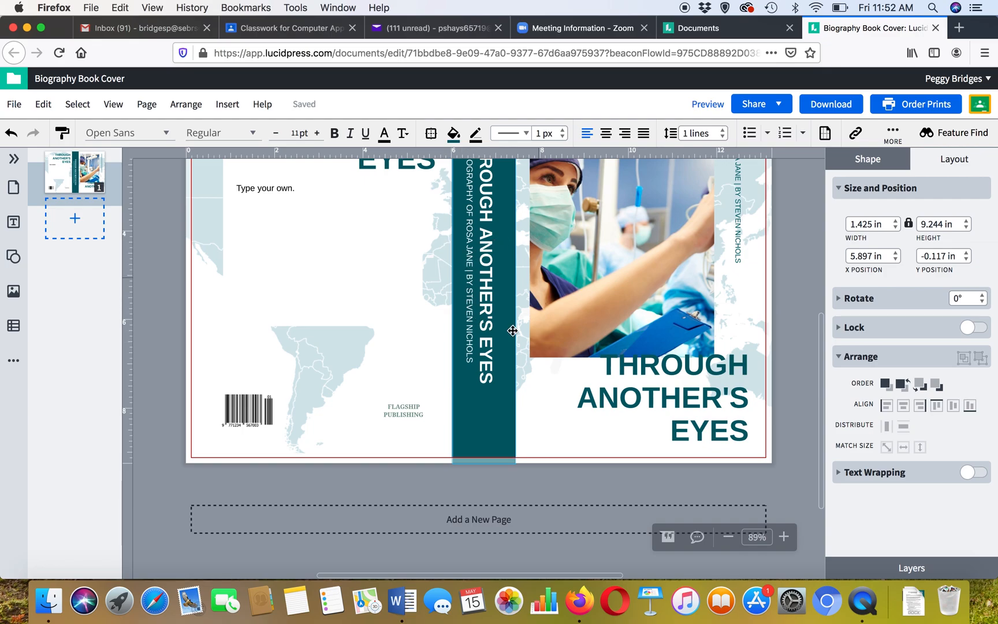
# - Nudge the teal spine rectangle slightly left to line up with the spine
pyautogui.scroll(5, 507, 330)
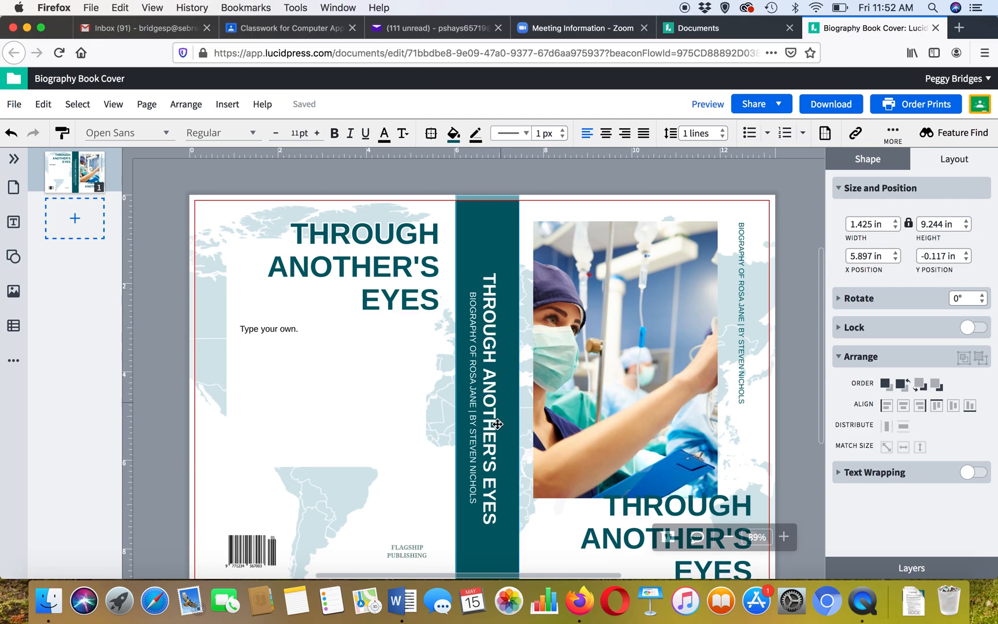
pyautogui.scroll(-2, 491, 384)
pyautogui.scroll(-2, 494, 388)
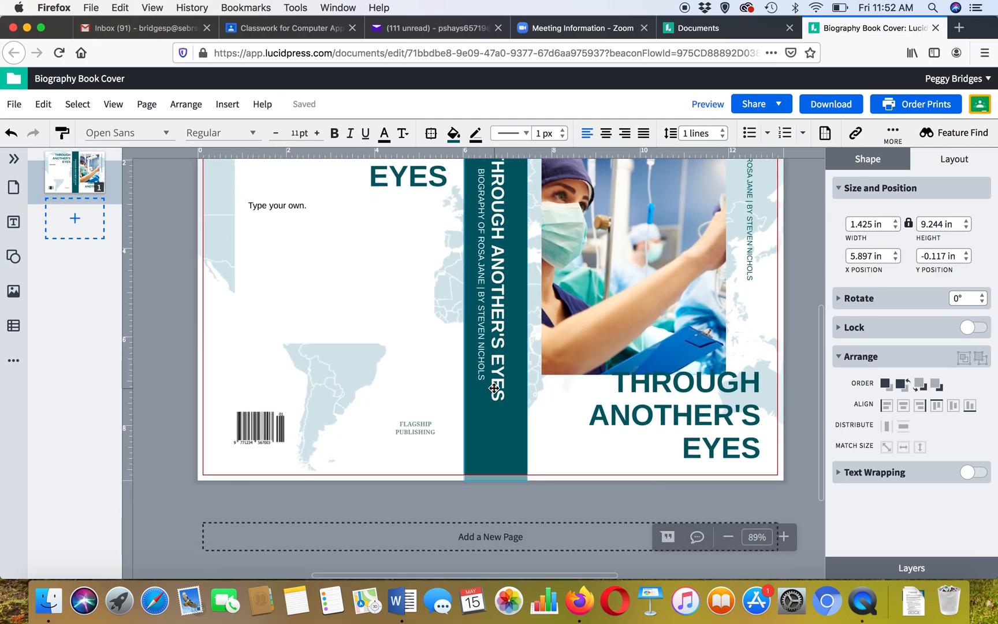
pyautogui.click(514, 310)
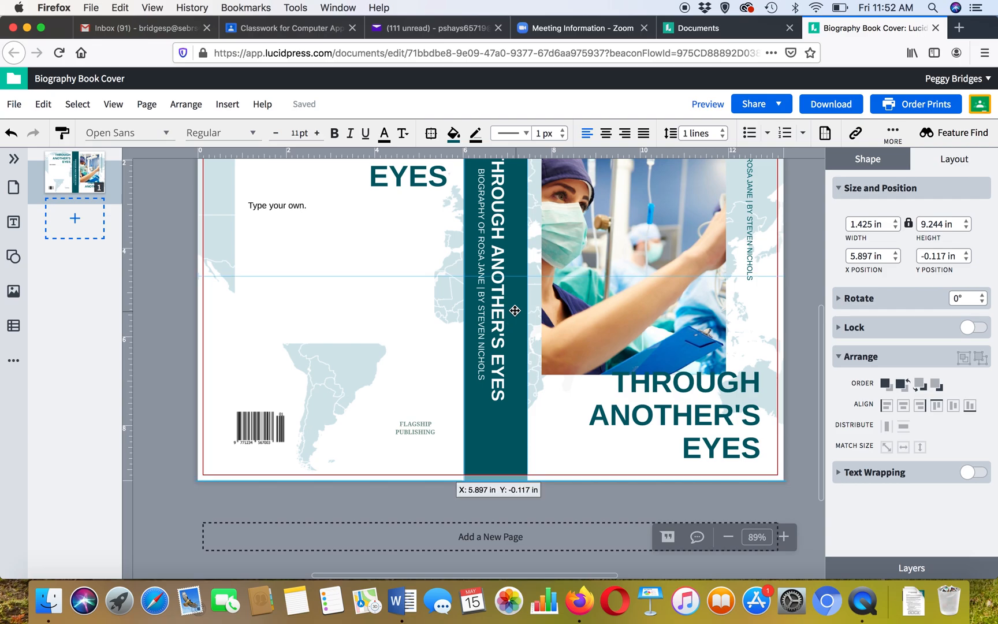
pyautogui.moveTo(526, 276); pyautogui.dragTo(519, 277)
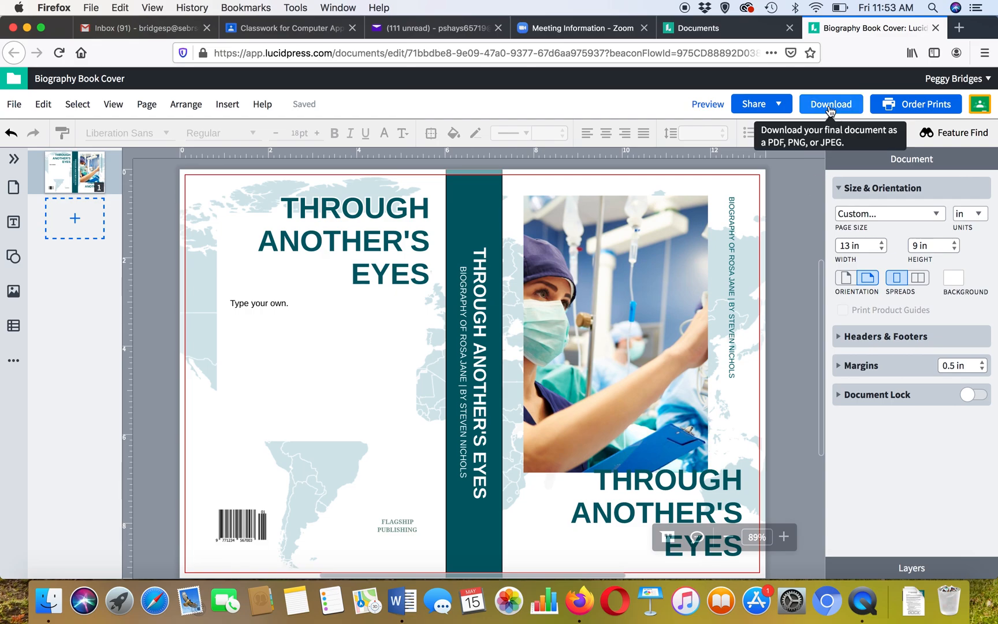
# - Review the PDF download options and return to the editing view without downloading
pyautogui.click(830, 105)
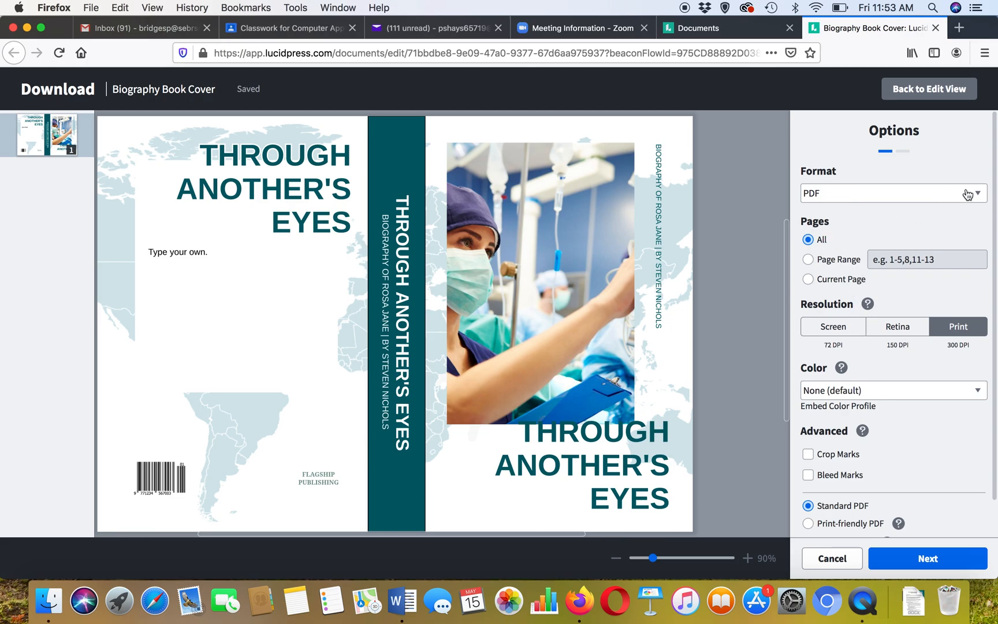
pyautogui.click(977, 195)
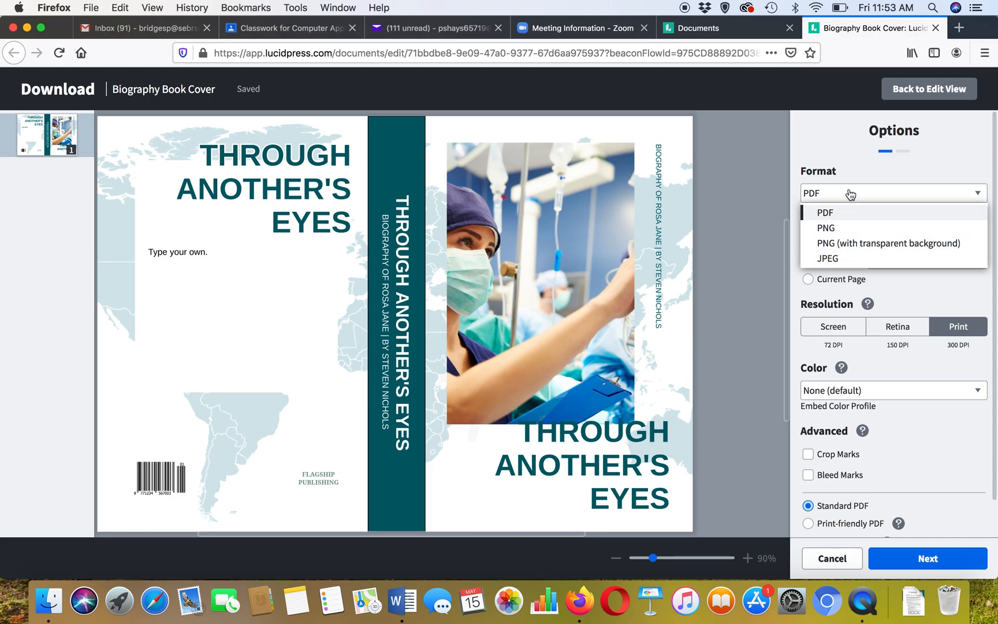
pyautogui.click(847, 194)
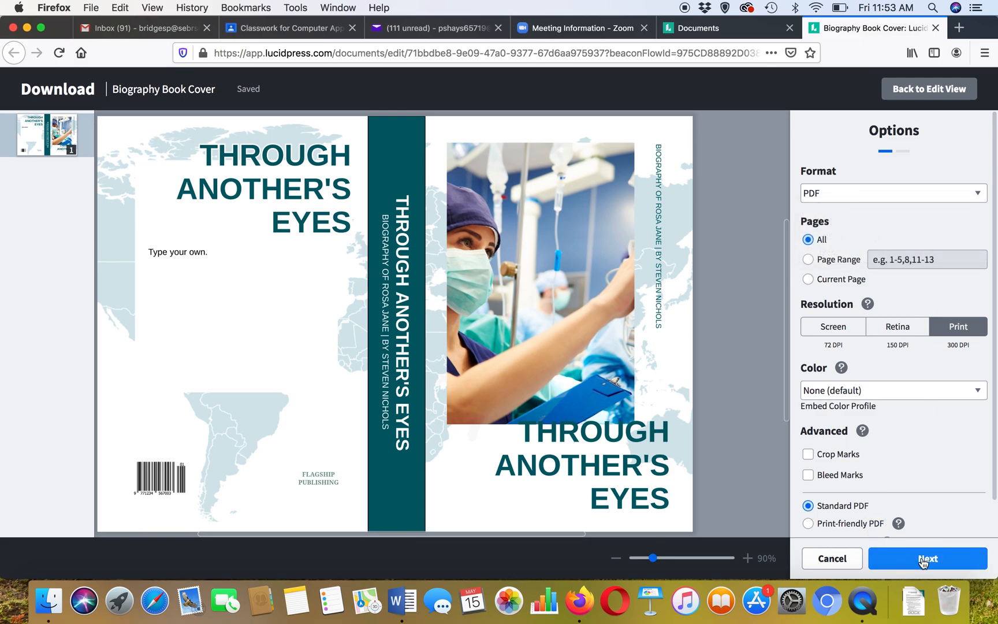
pyautogui.click(922, 560)
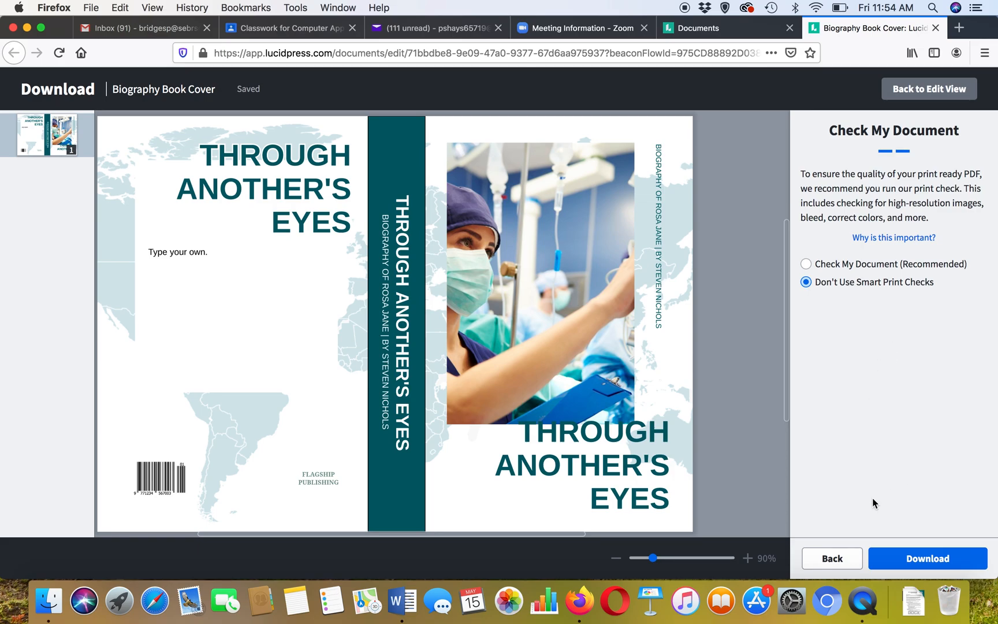
pyautogui.moveTo(948, 571); pyautogui.dragTo(924, 567)
pyautogui.click(832, 558)
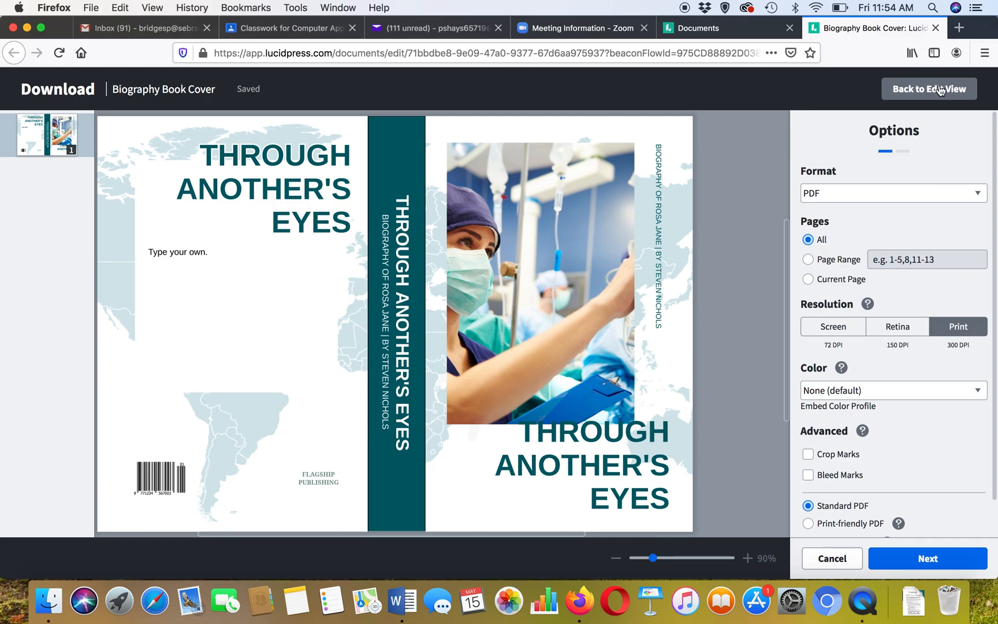
pyautogui.click(939, 91)
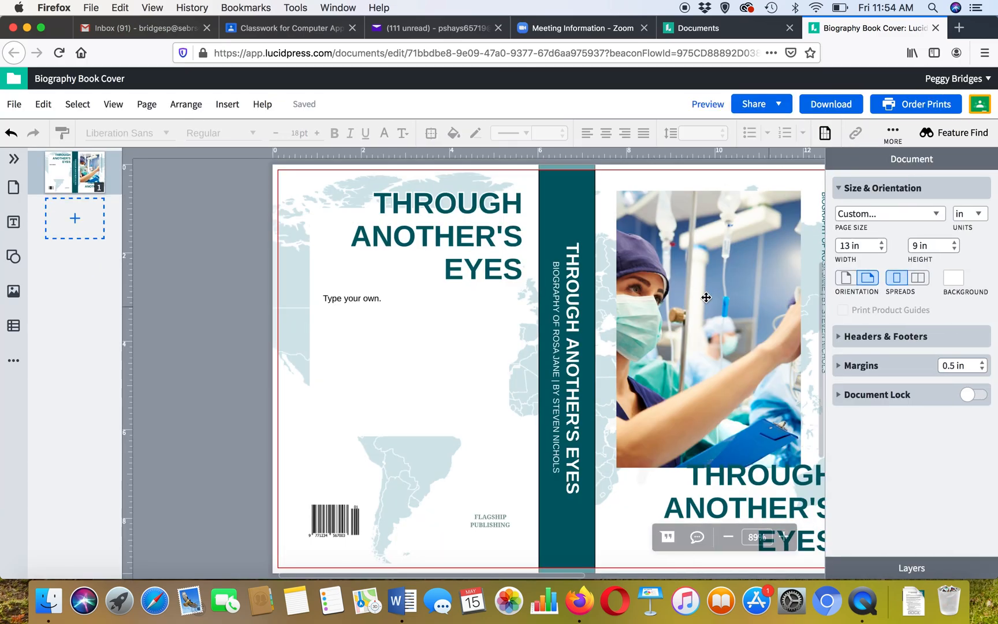
# - Open the Collaborate with Others sharing dialog and close it without adding anyone
pyautogui.hscroll(2, 229, 303)
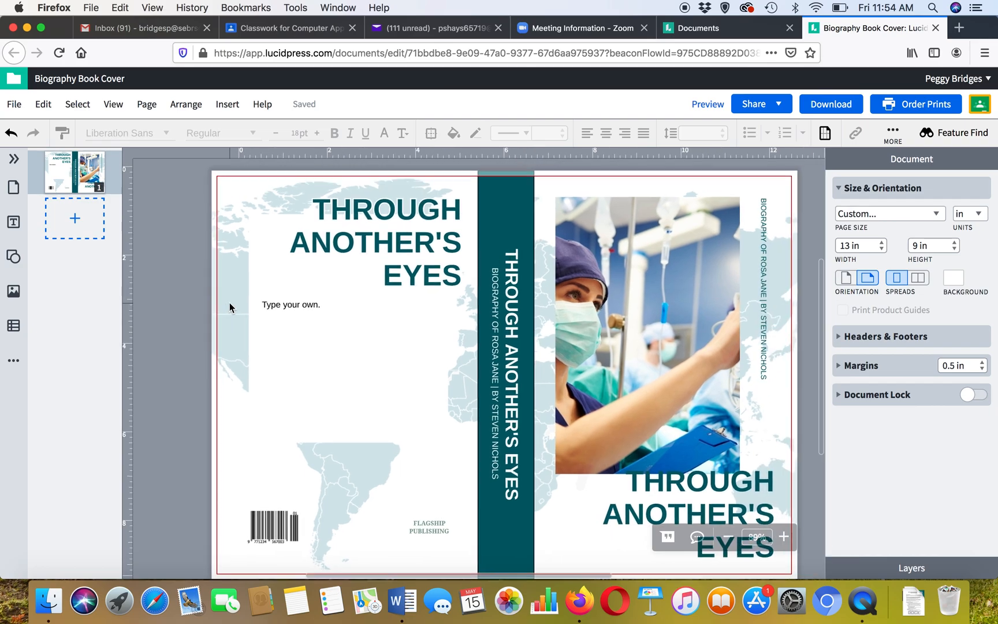
pyautogui.hscroll(2, 229, 307)
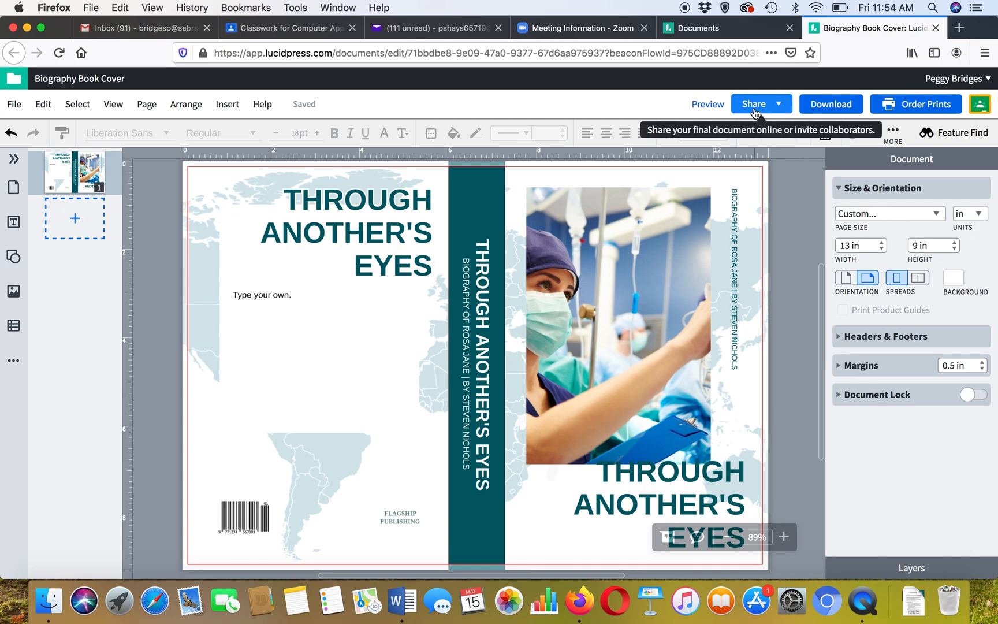
pyautogui.click(764, 105)
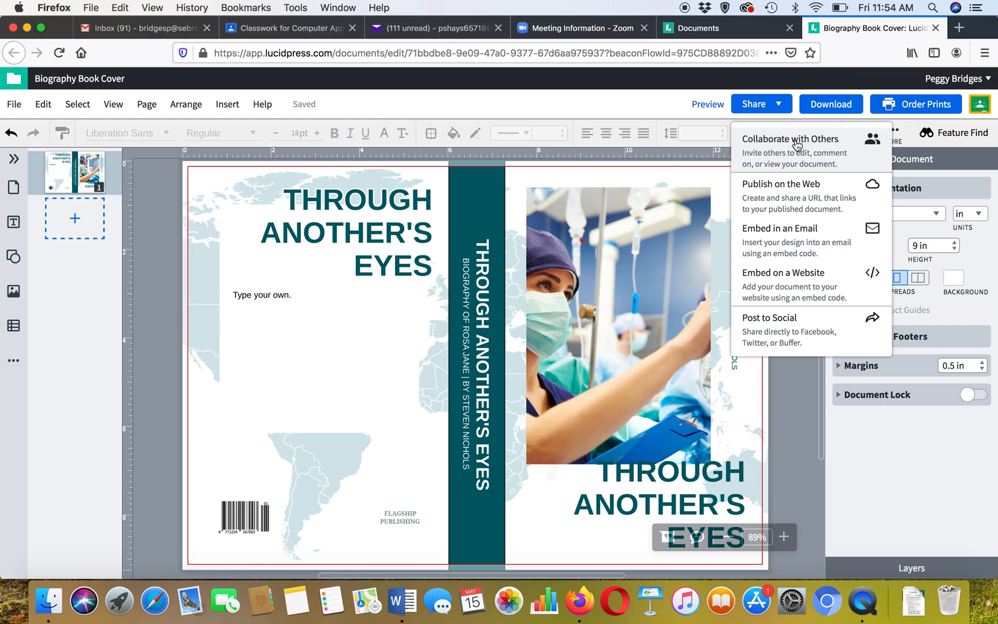
pyautogui.click(797, 145)
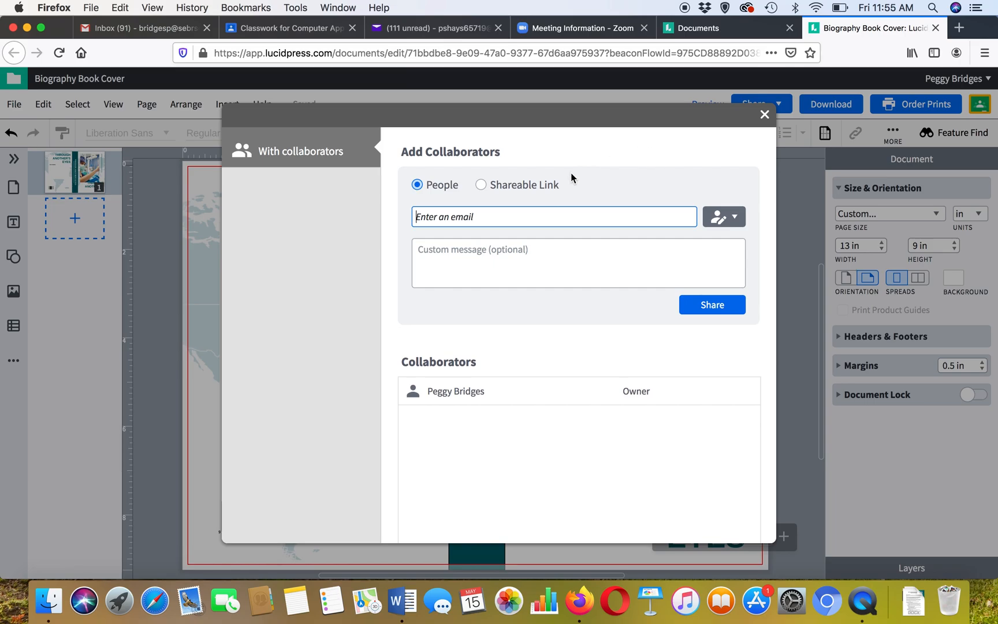
pyautogui.click(764, 114)
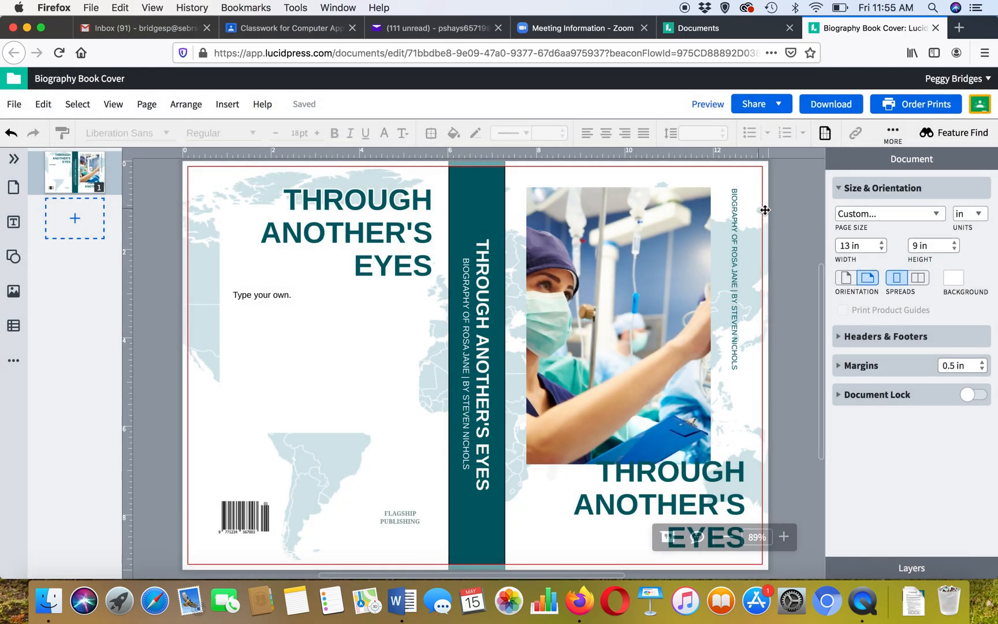